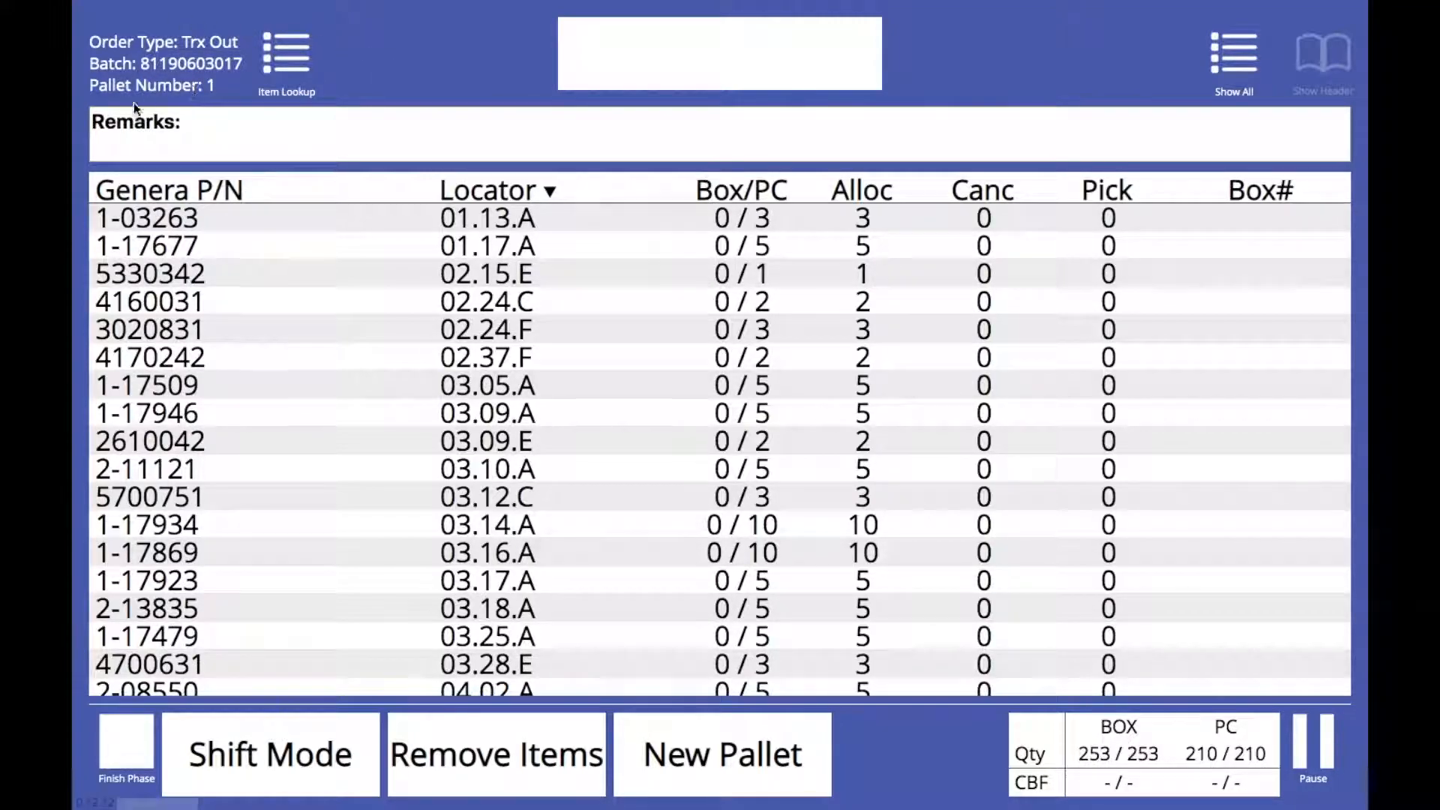
Step: Open the batch info for the current order to review its items and pieces, and close it again
{"action": "left_click", "coordinate": [179, 67]}
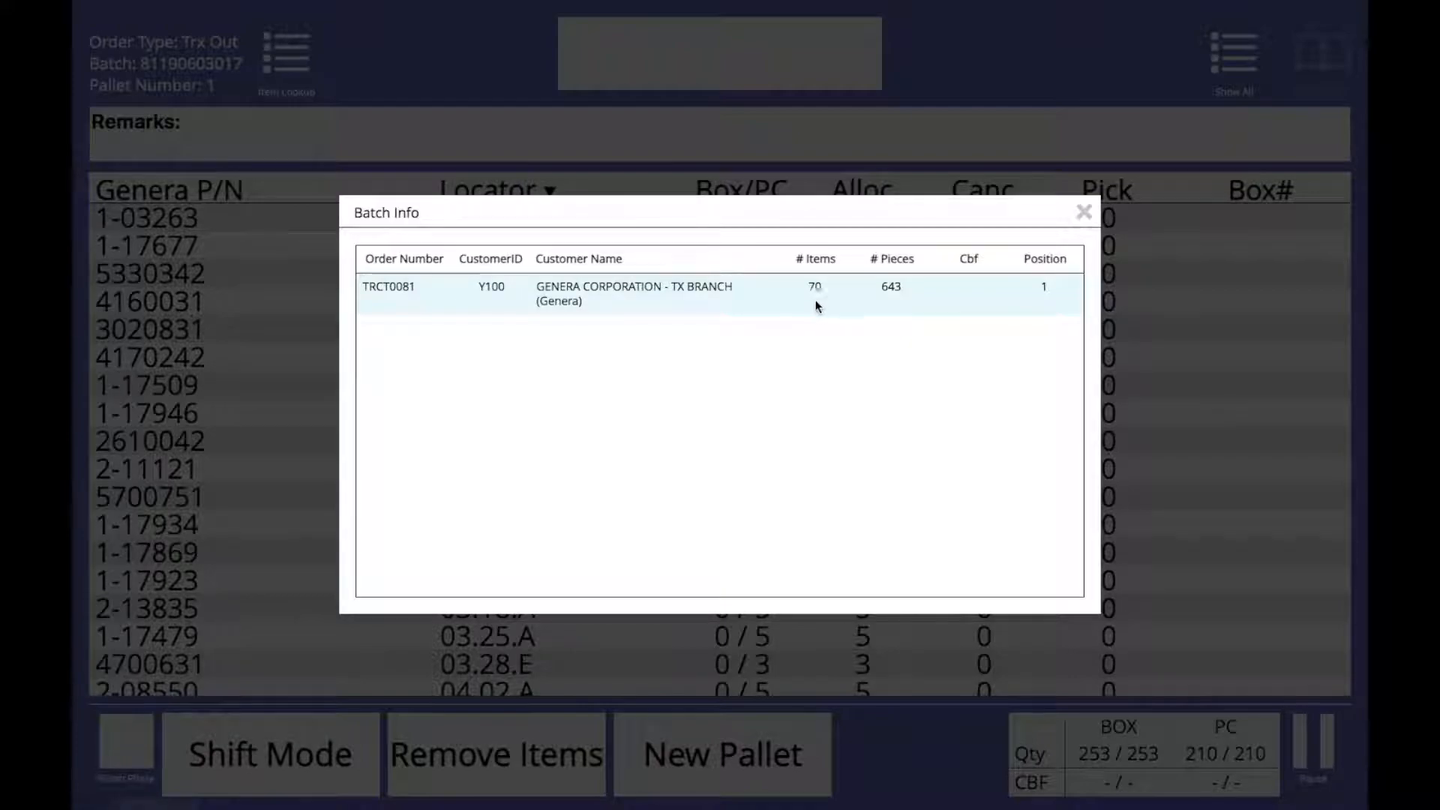
{"action": "left_click", "coordinate": [1146, 270]}
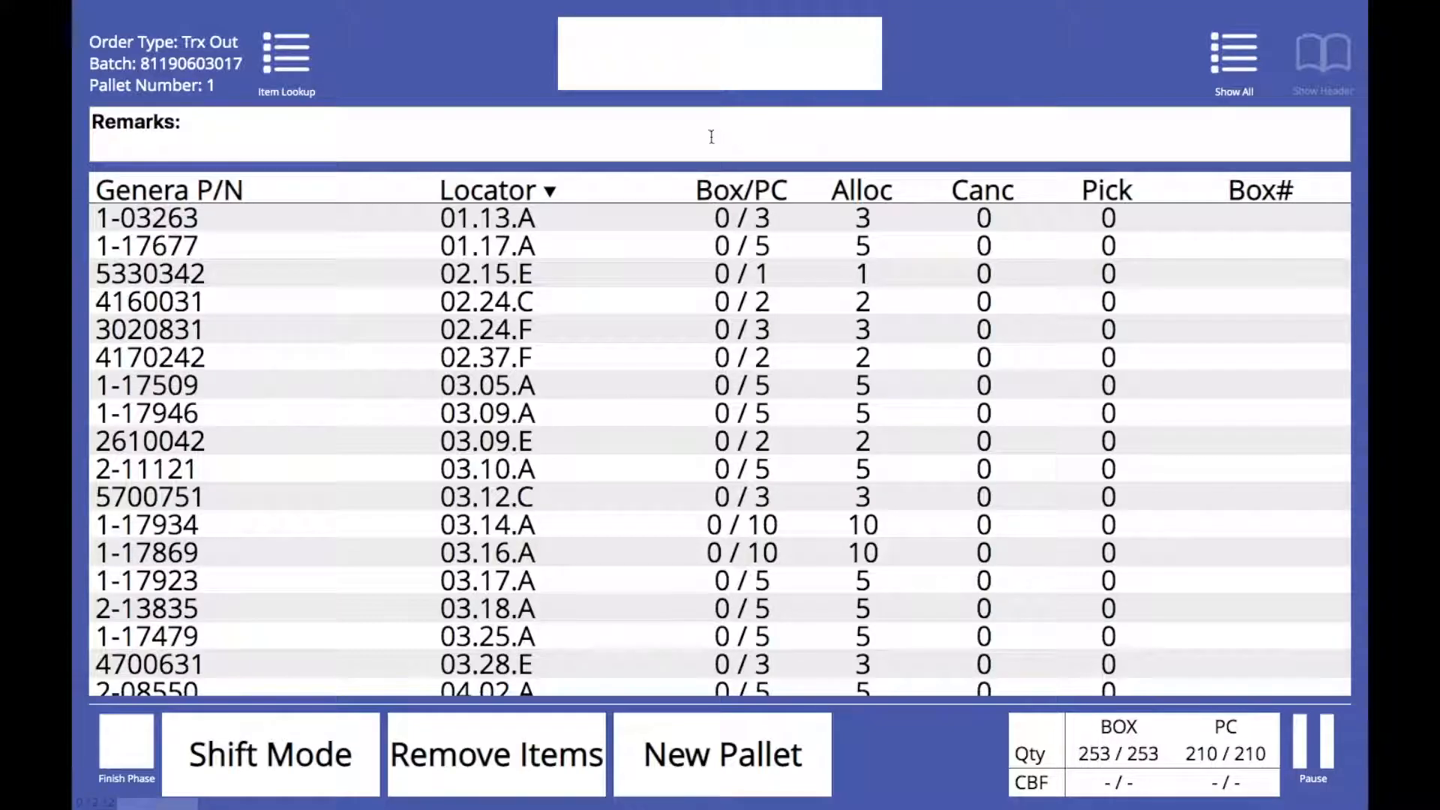
Step: Look up the shelf location of item 2375, clear the lookup and return to the pick list
{"action": "left_click", "coordinate": [290, 76]}
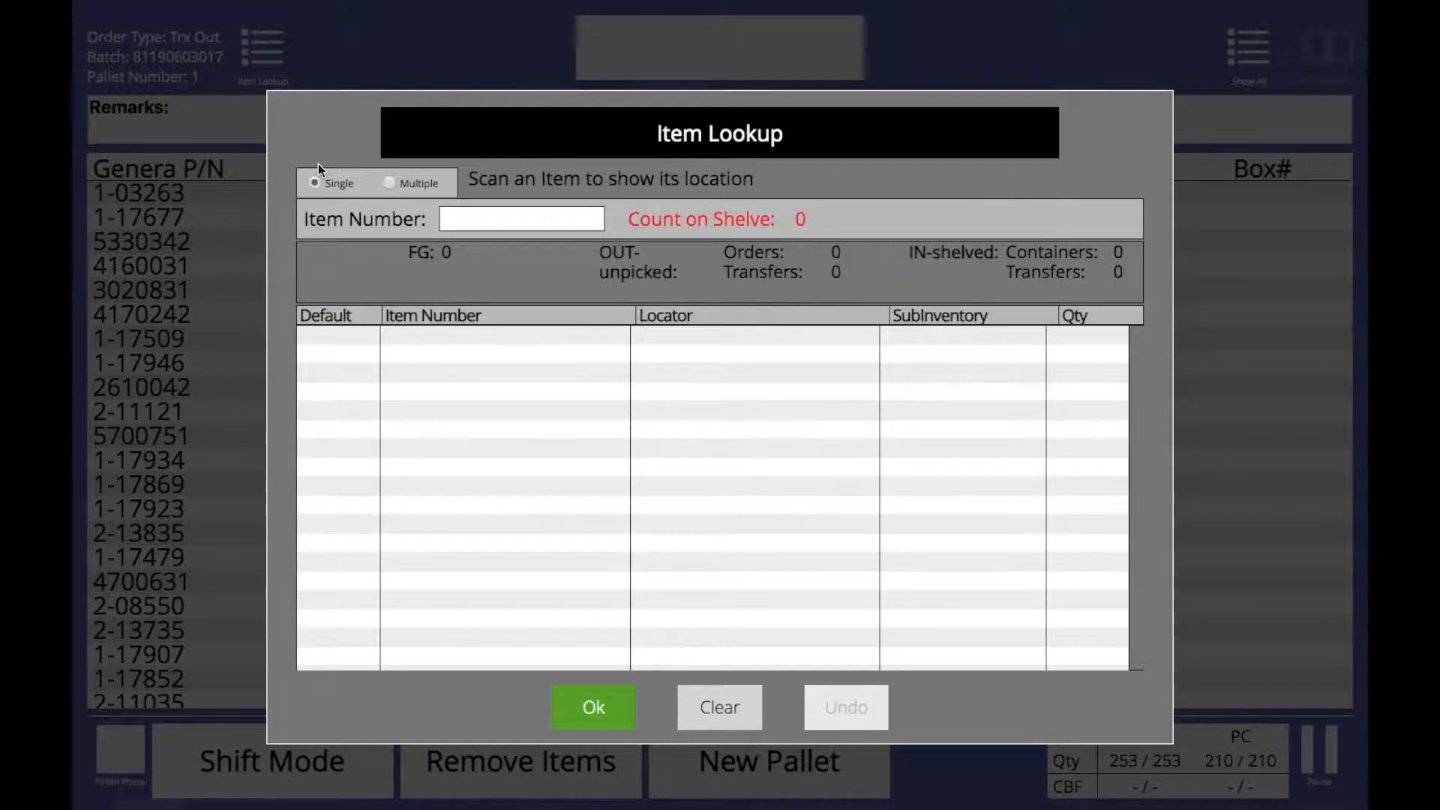
{"action": "type", "text": "2375"}
{"action": "key", "text": "Return"}
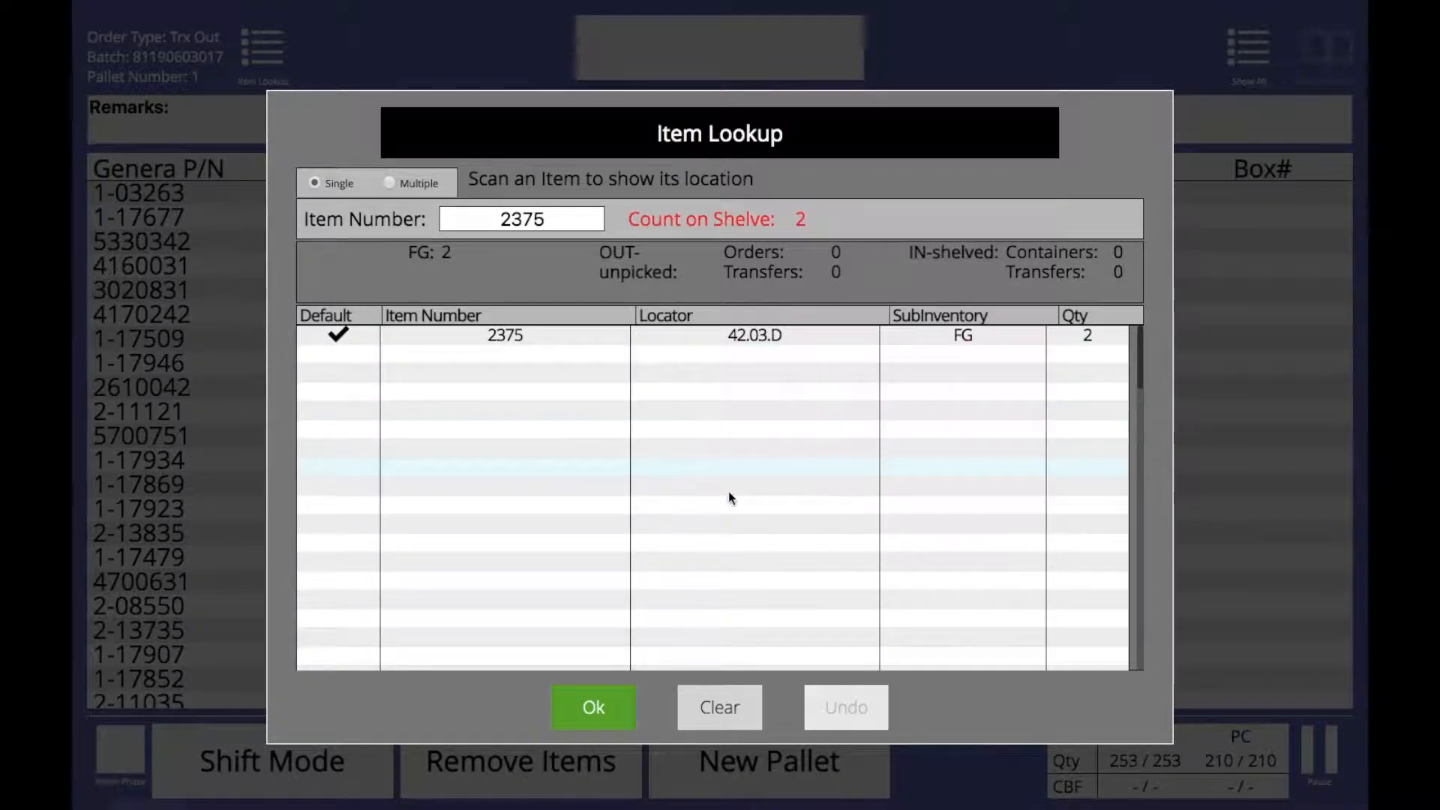
{"action": "left_click", "coordinate": [727, 730]}
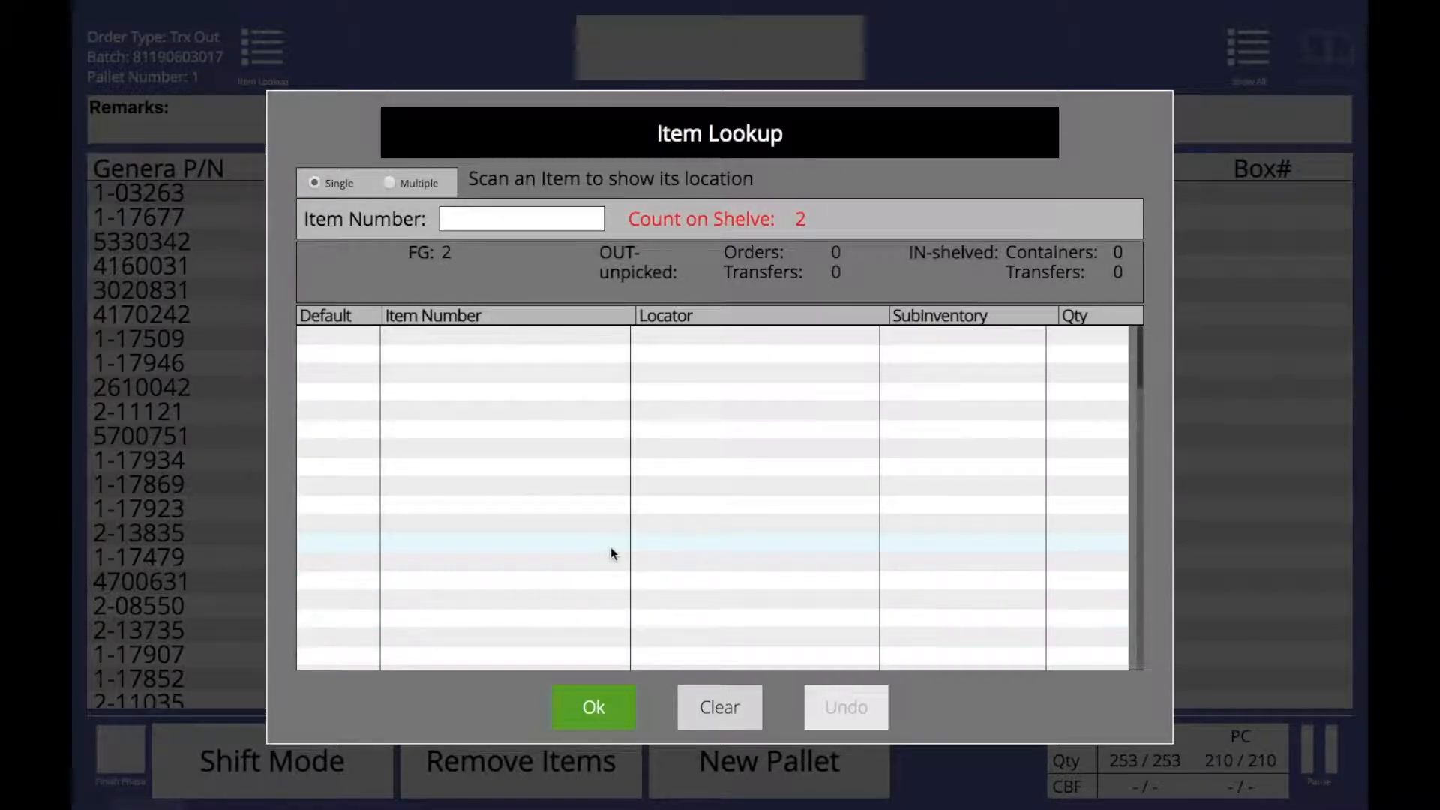
{"action": "left_click", "coordinate": [1273, 313]}
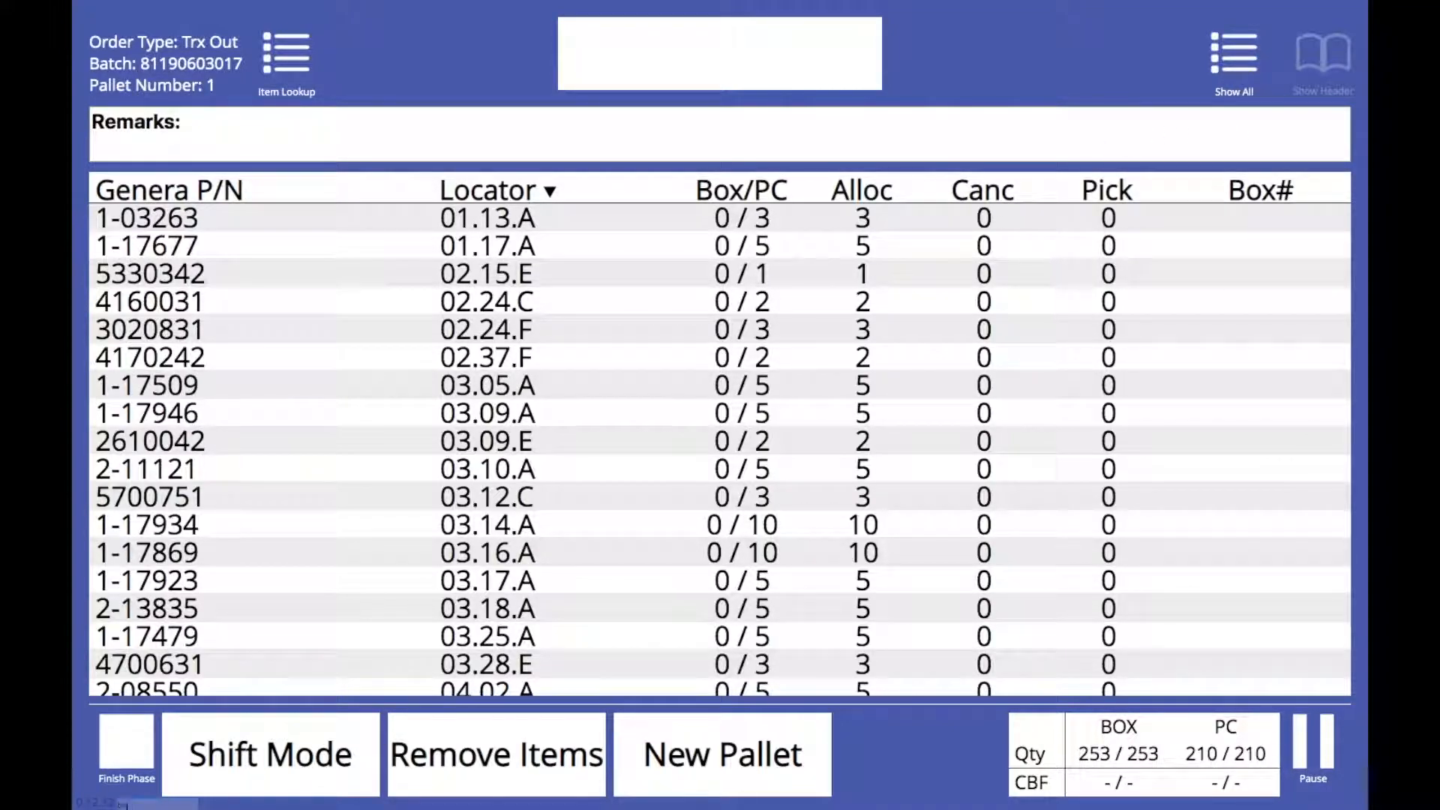
Step: Make box 1000 active, pick 3 pieces of item 1-03263 into it, and show the processed lines in the pick list
{"action": "type", "text": "1000"}
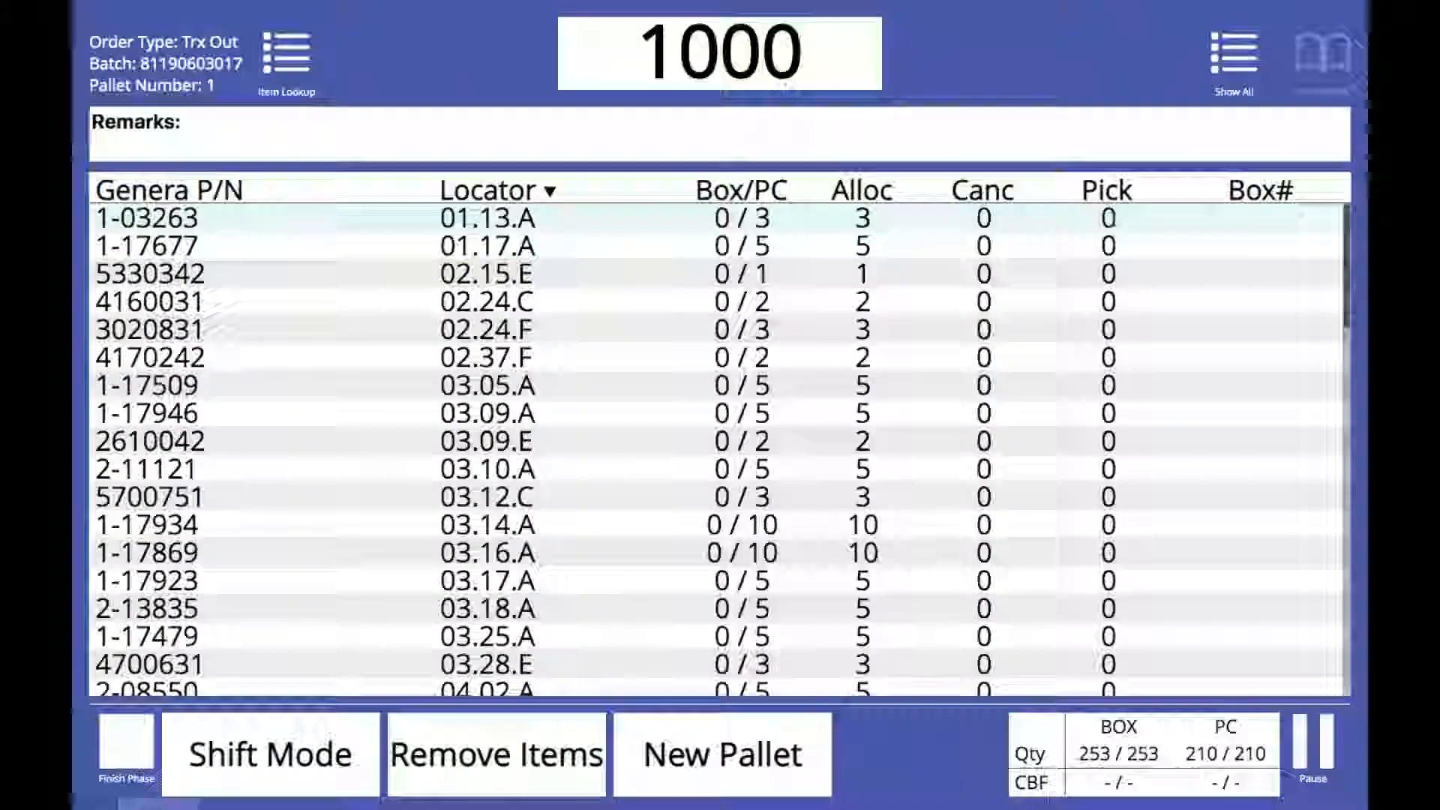
{"action": "left_click", "coordinate": [600, 220]}
{"action": "left_click", "coordinate": [713, 300]}
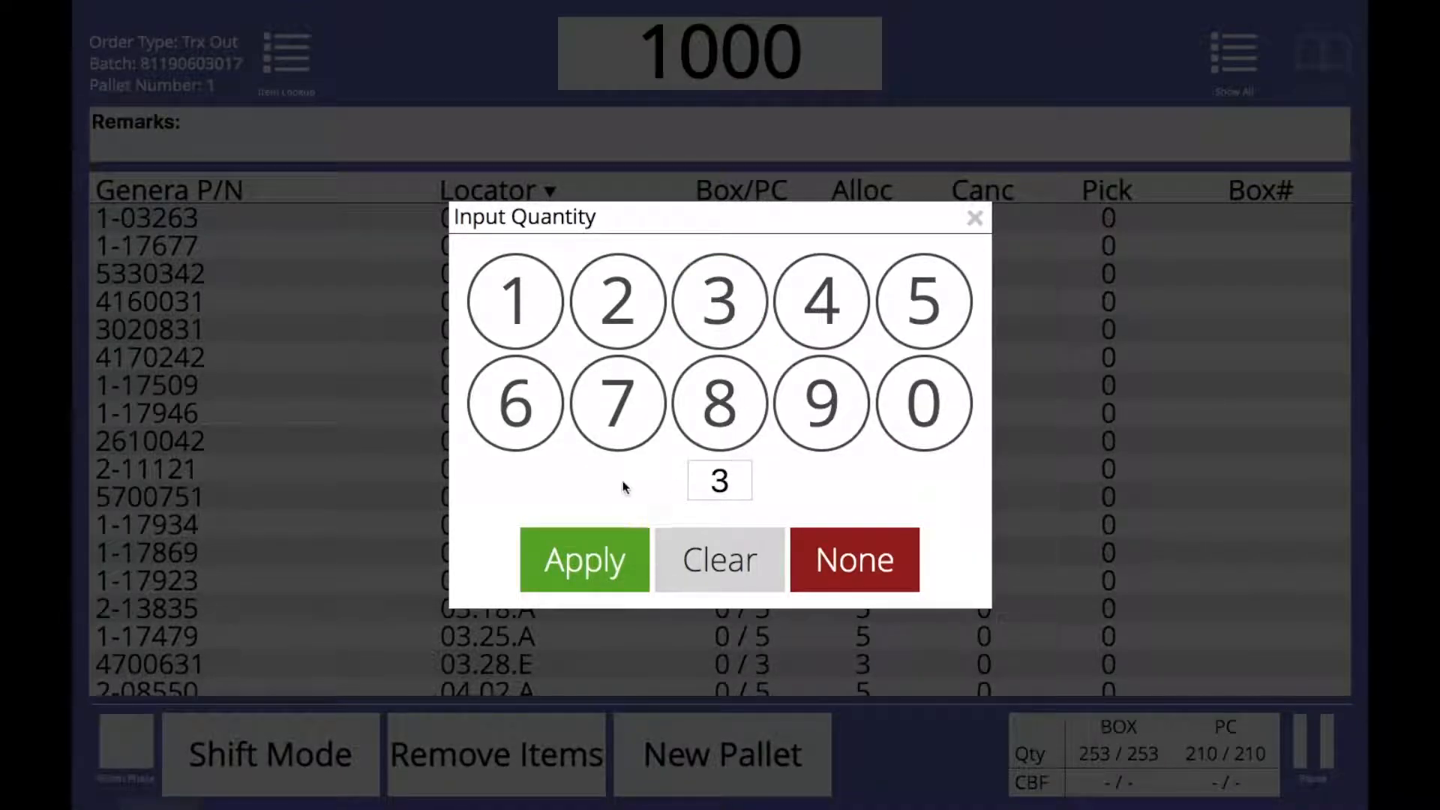
{"action": "left_click", "coordinate": [589, 570]}
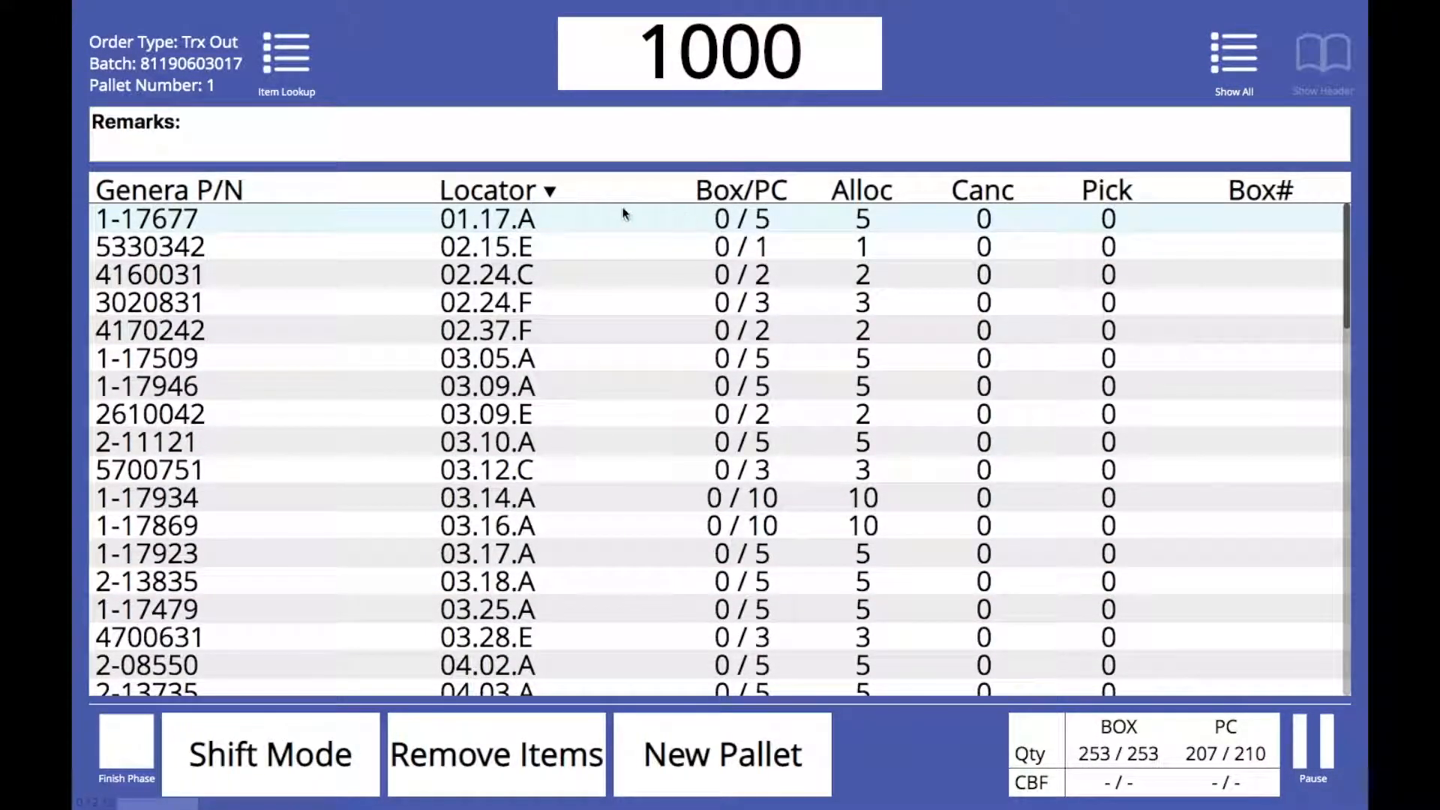
{"action": "left_click", "coordinate": [1230, 58]}
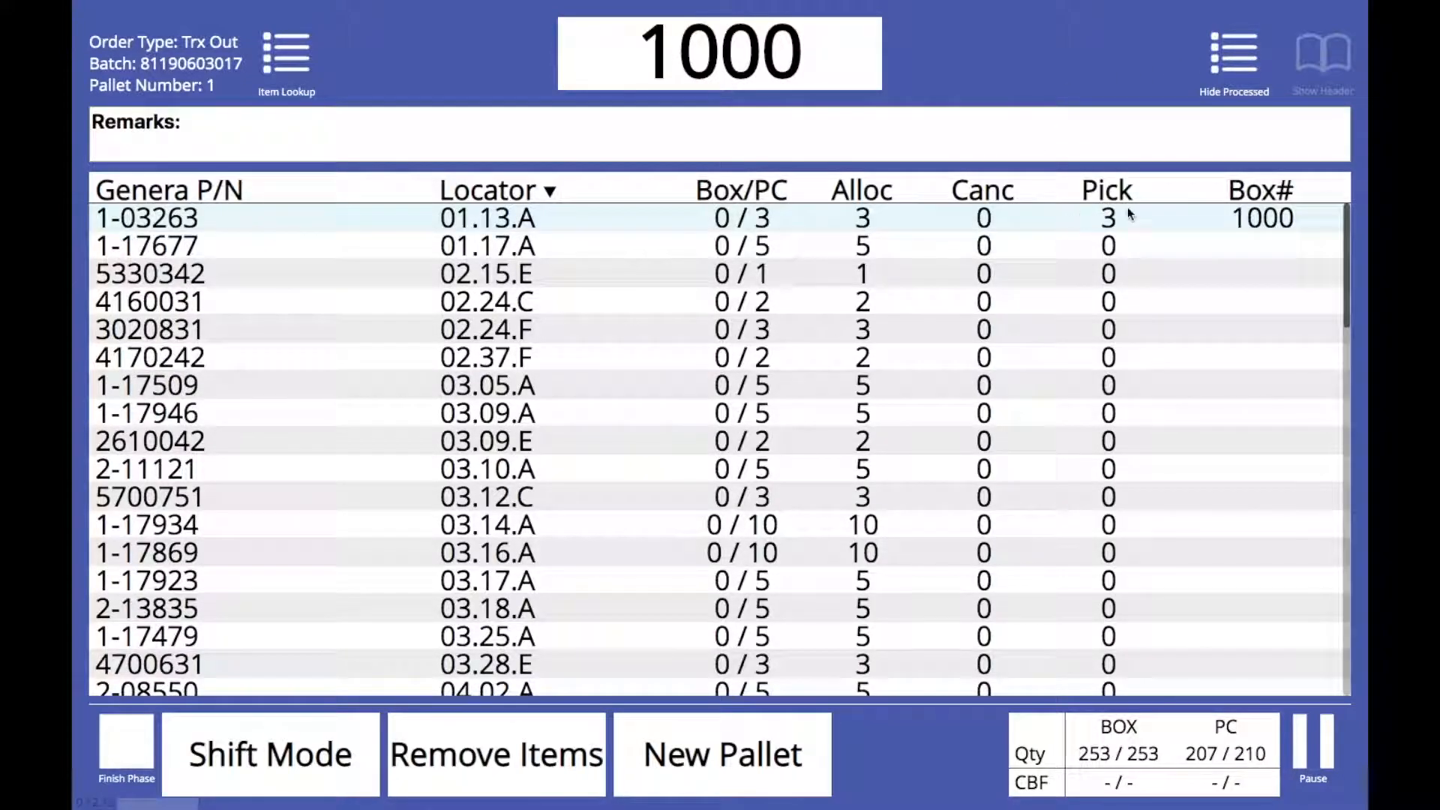
Step: Pick 5 pieces of item 1-17677 into box 1000 and check it in the list with processed lines shown
{"action": "left_click", "coordinate": [1038, 233]}
{"action": "left_click", "coordinate": [917, 298]}
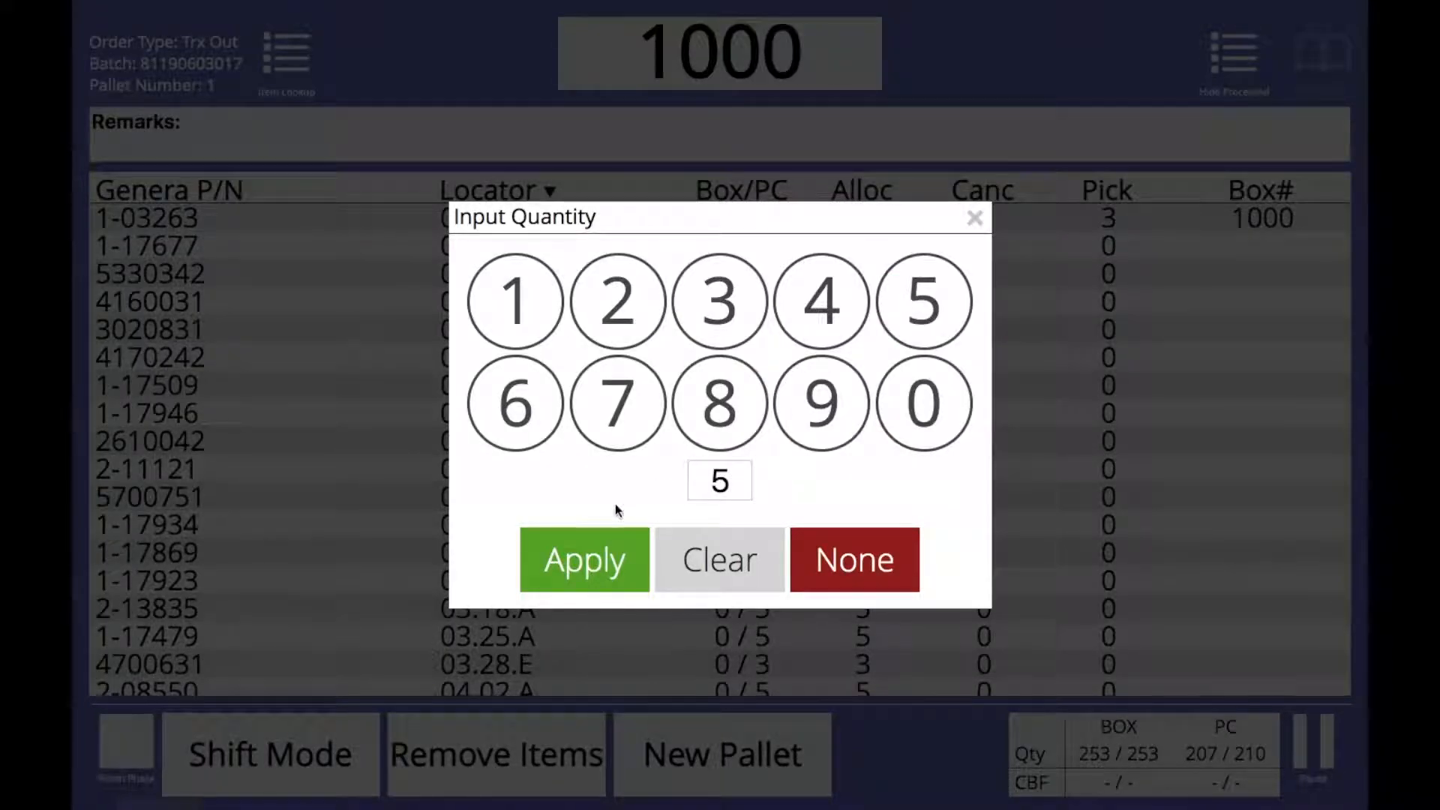
{"action": "left_click", "coordinate": [585, 557]}
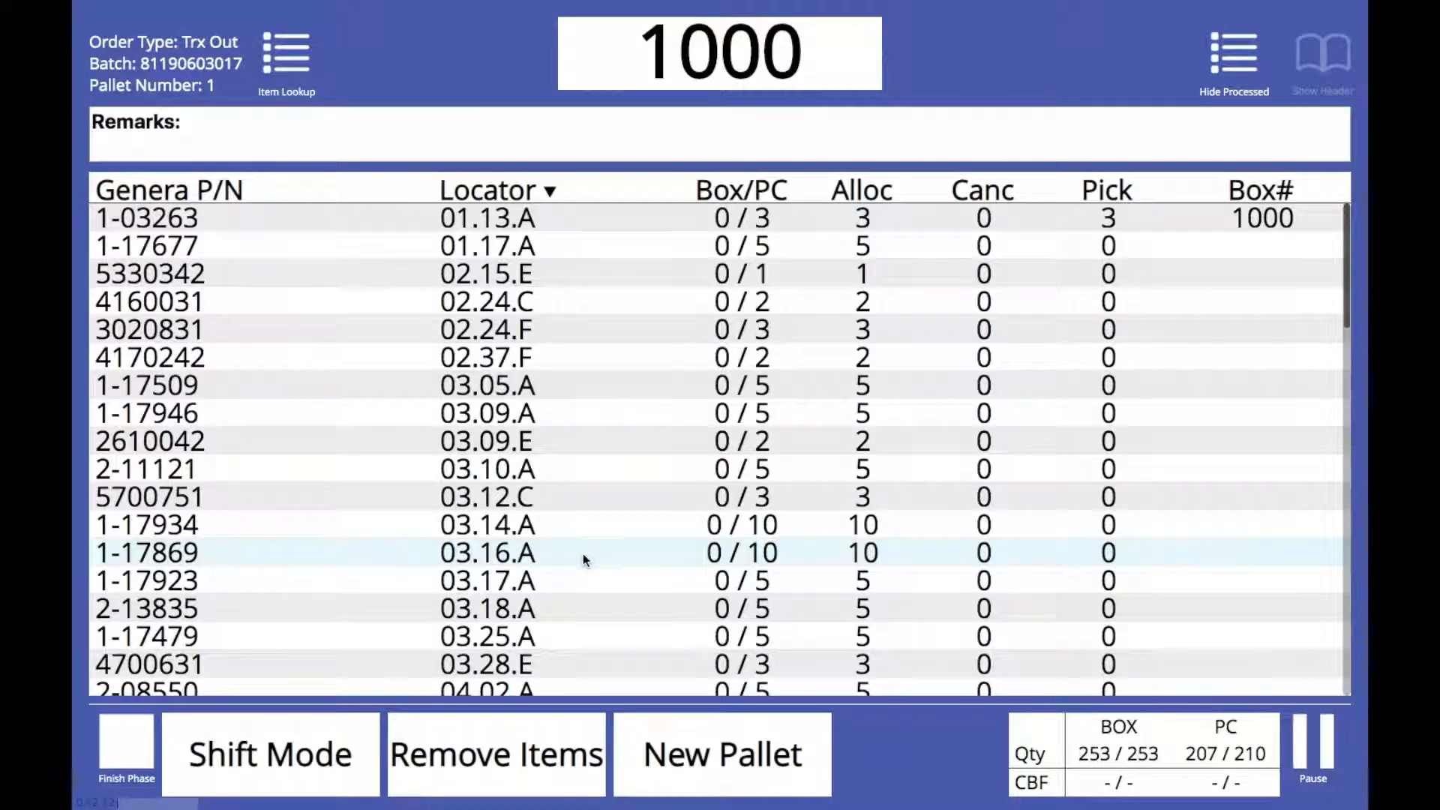
{"action": "left_click", "coordinate": [1242, 67]}
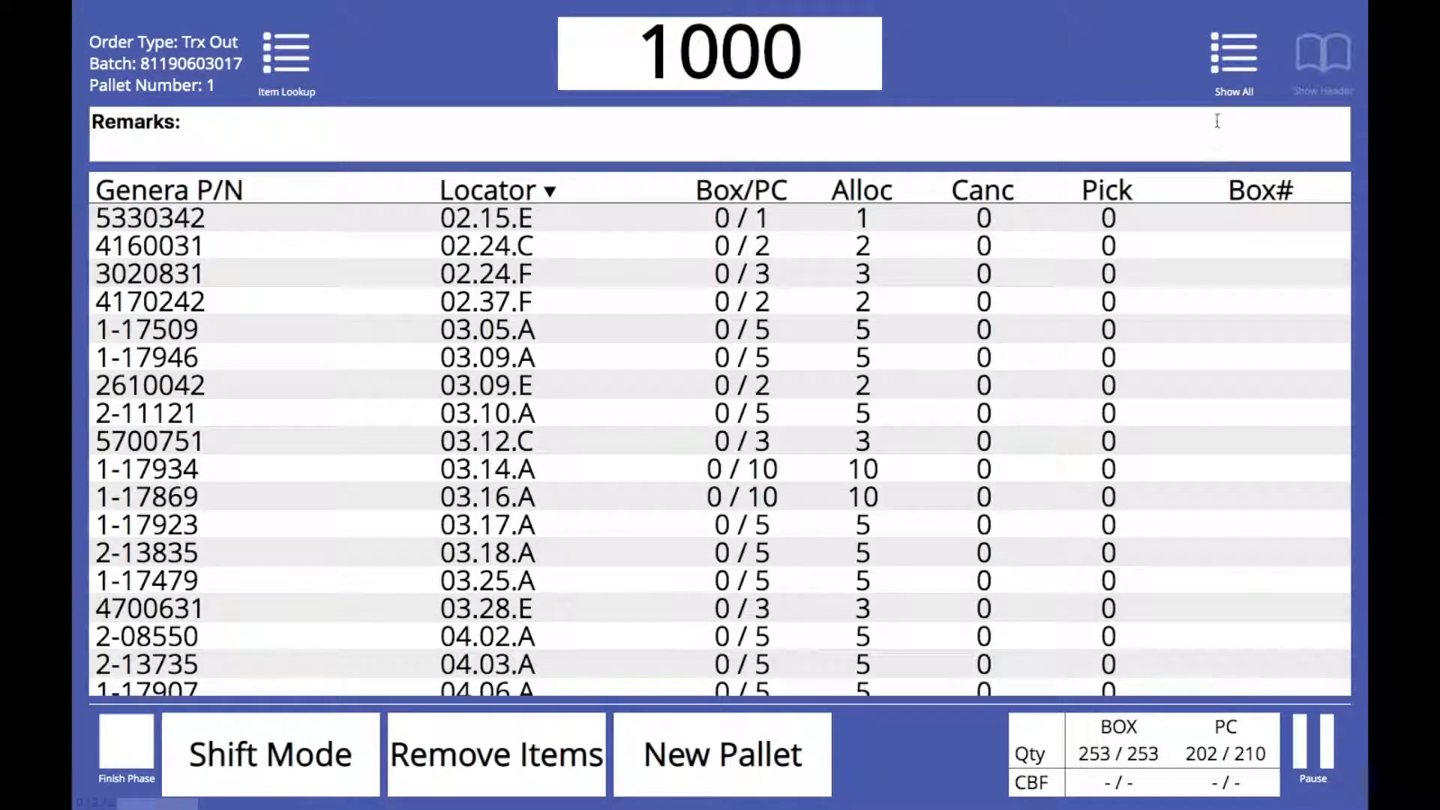
{"action": "left_click", "coordinate": [1241, 66]}
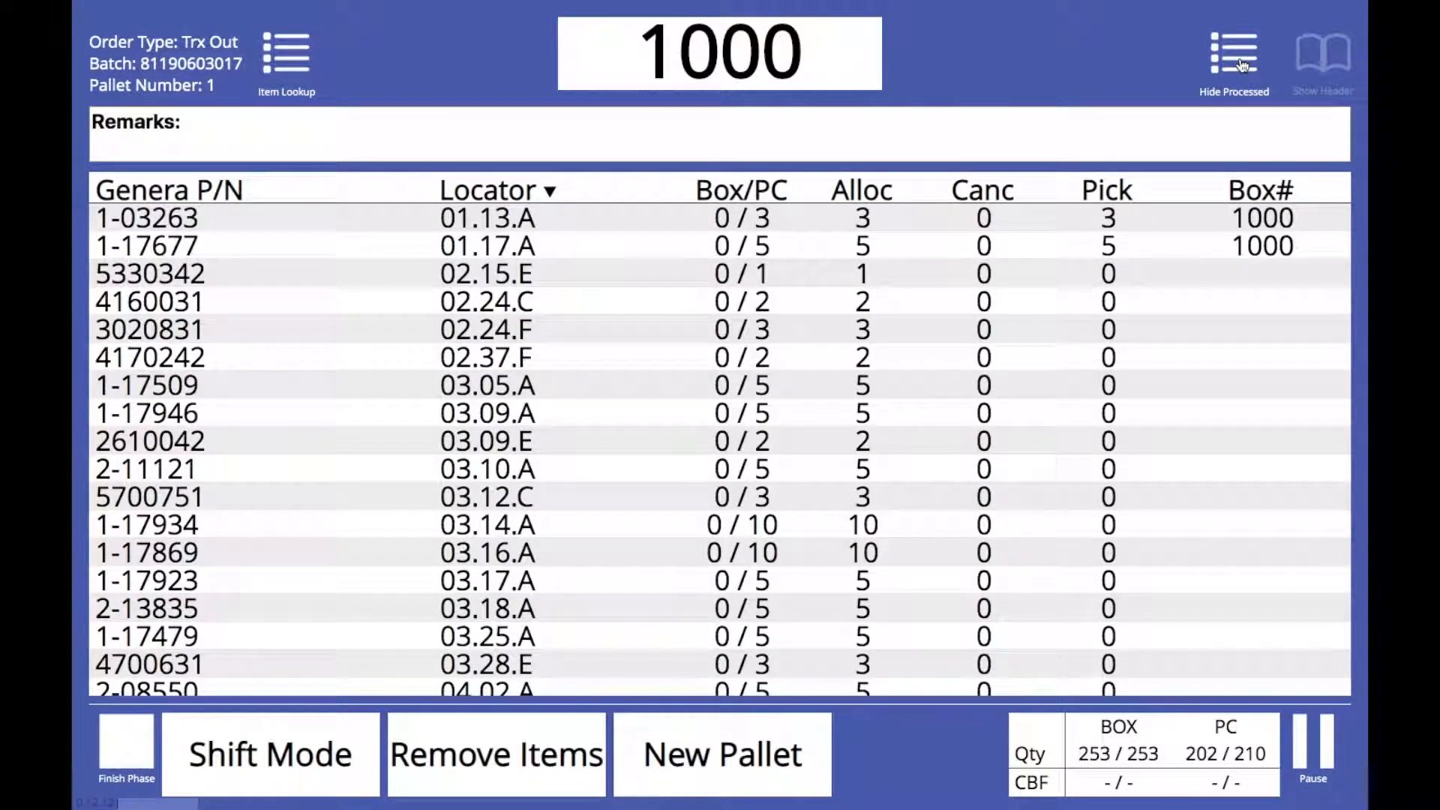
{"action": "left_click", "coordinate": [1243, 66]}
{"action": "left_click", "coordinate": [1243, 66]}
Step: In Shift Mode, enable Box Mode, select BOX-1000 as the source and set the move quantity of item 1-03263 to 3
{"action": "left_click", "coordinate": [274, 781]}
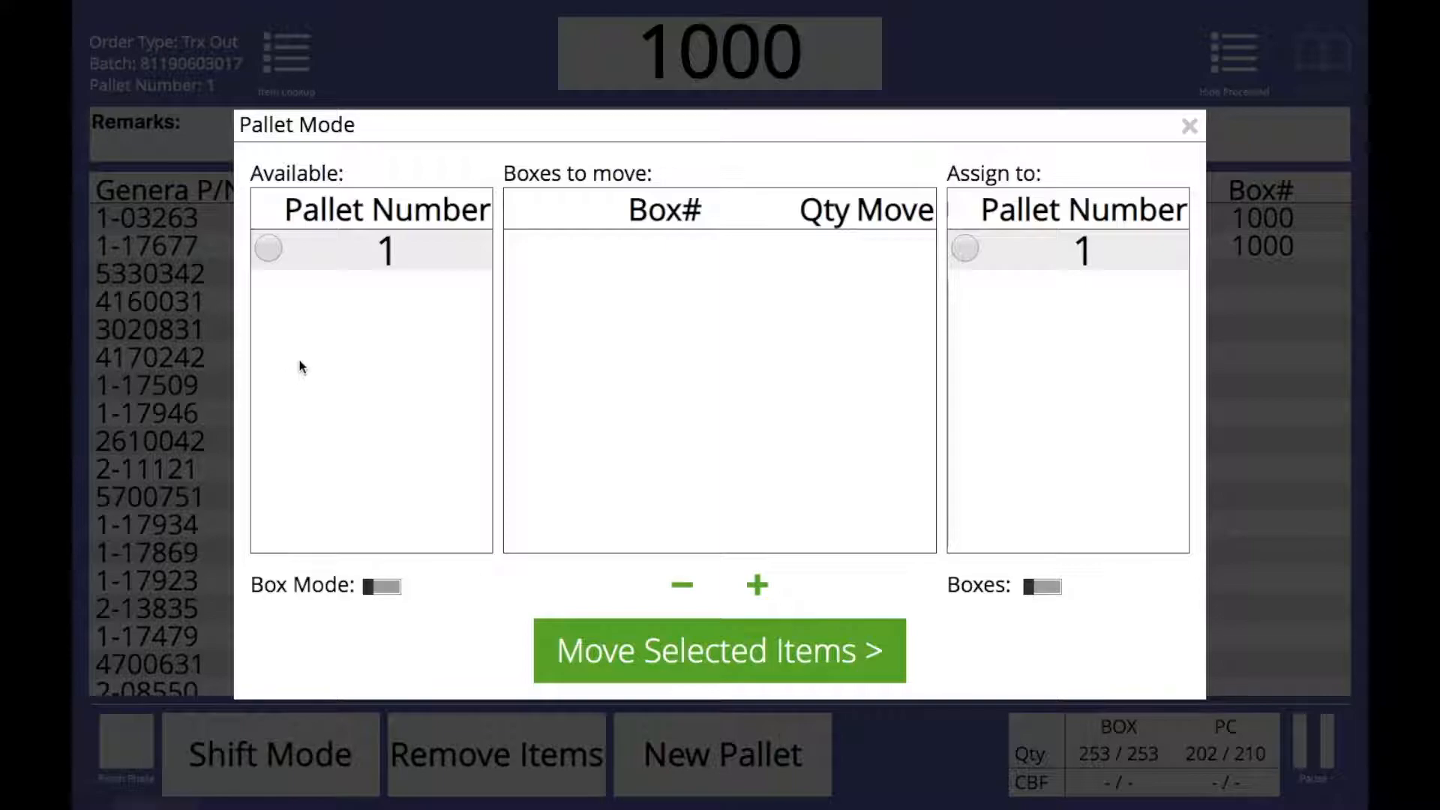
{"action": "left_click", "coordinate": [377, 591]}
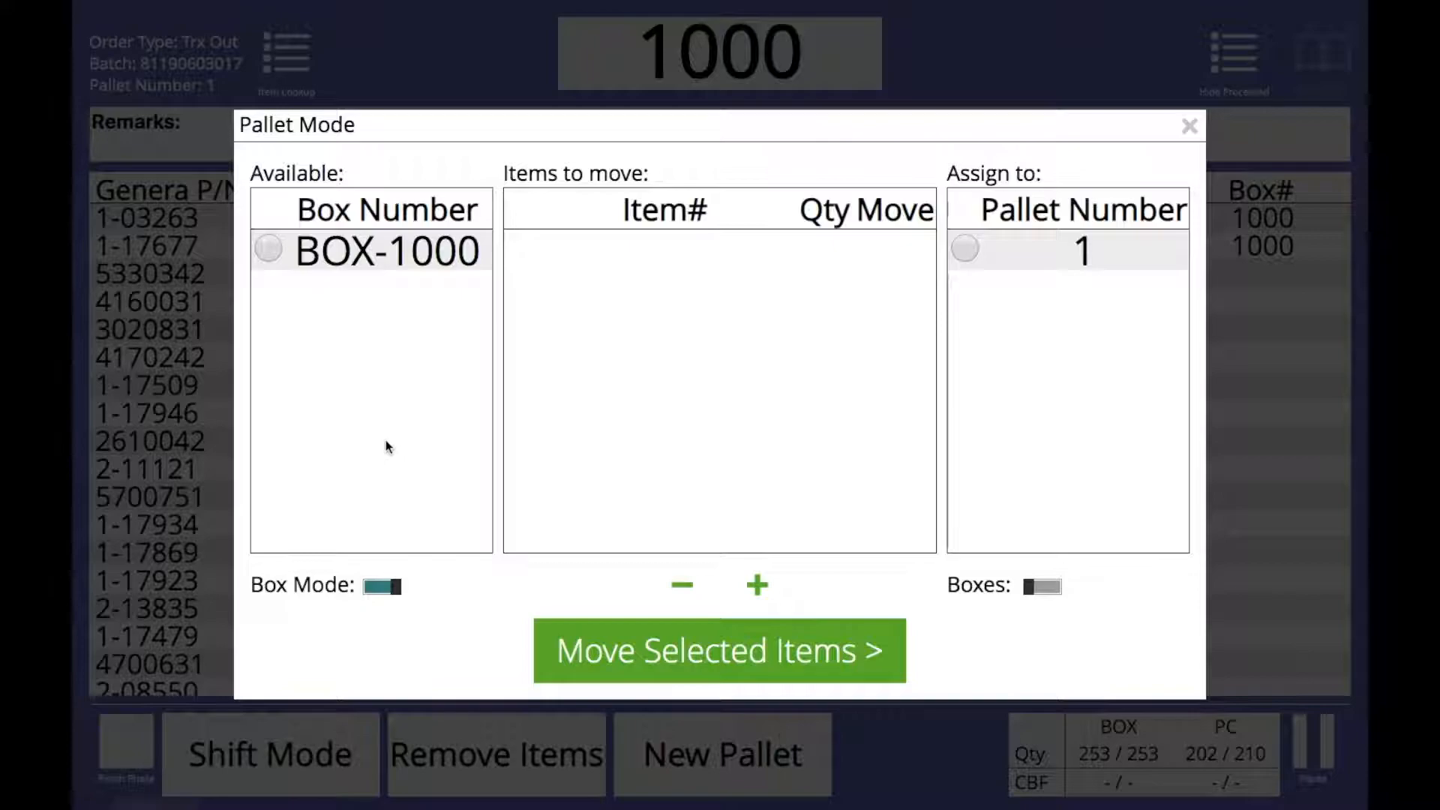
{"action": "left_click", "coordinate": [385, 253]}
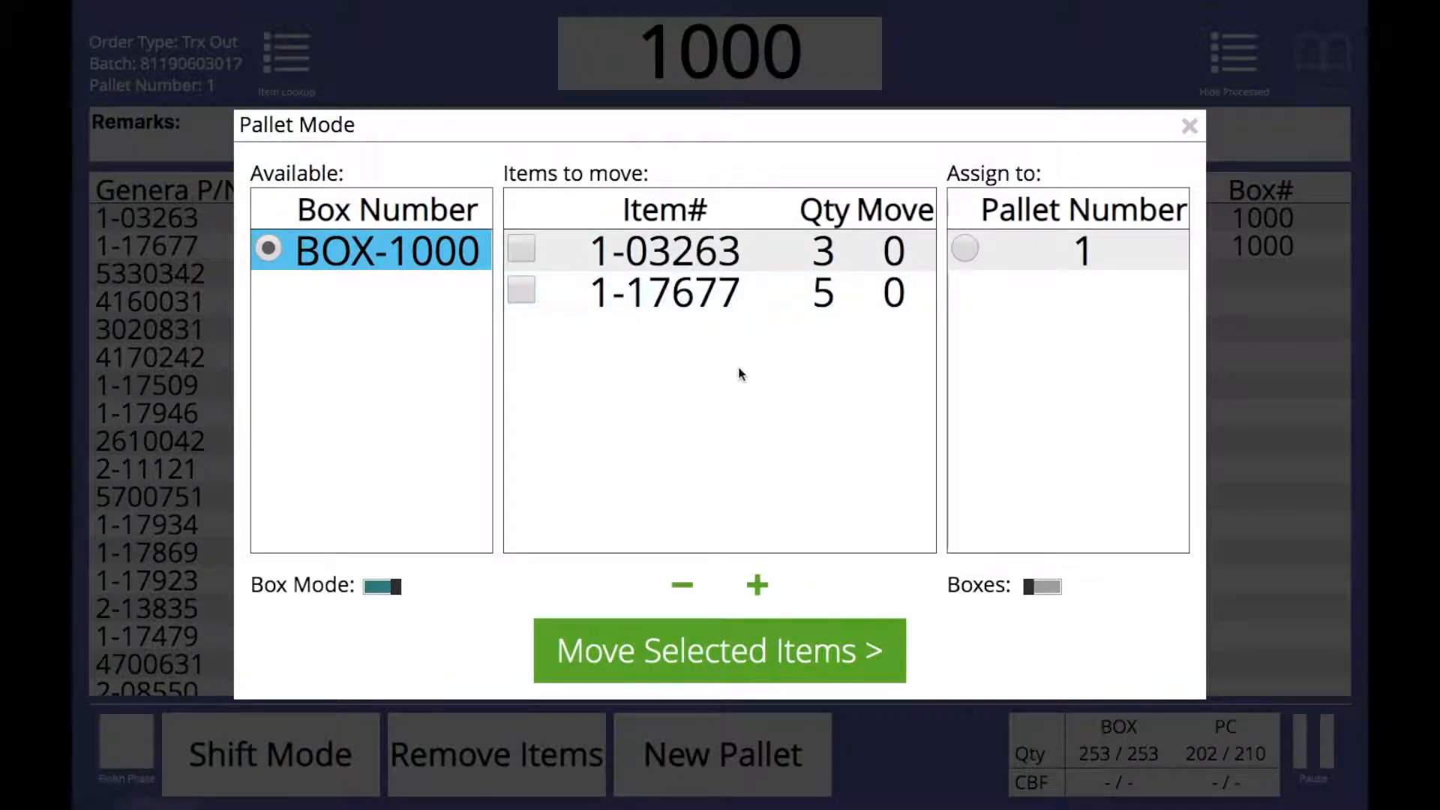
{"action": "left_click", "coordinate": [561, 245]}
{"action": "left_click", "coordinate": [759, 589]}
{"action": "left_click", "coordinate": [690, 592]}
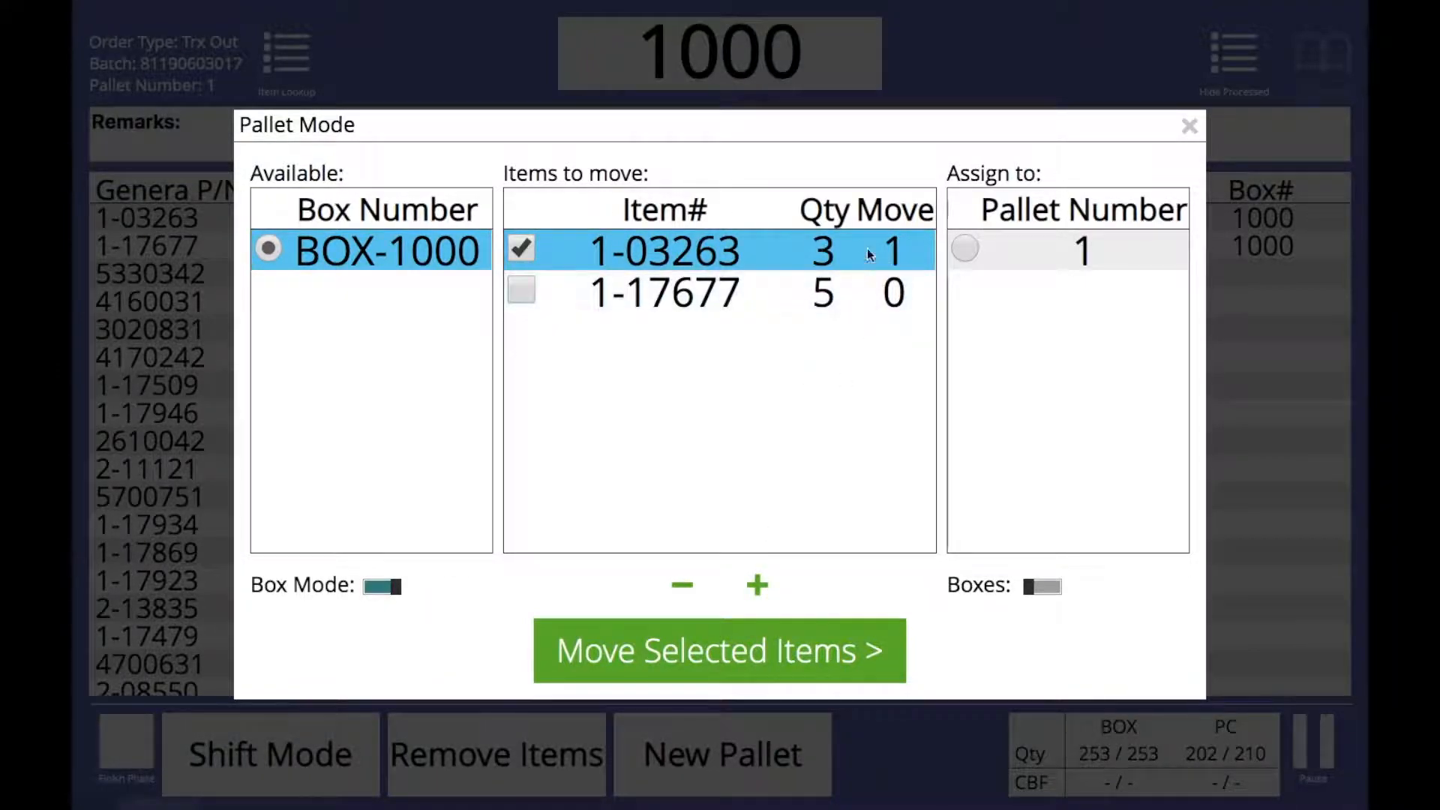
{"action": "left_click", "coordinate": [757, 585]}
{"action": "left_click", "coordinate": [757, 585]}
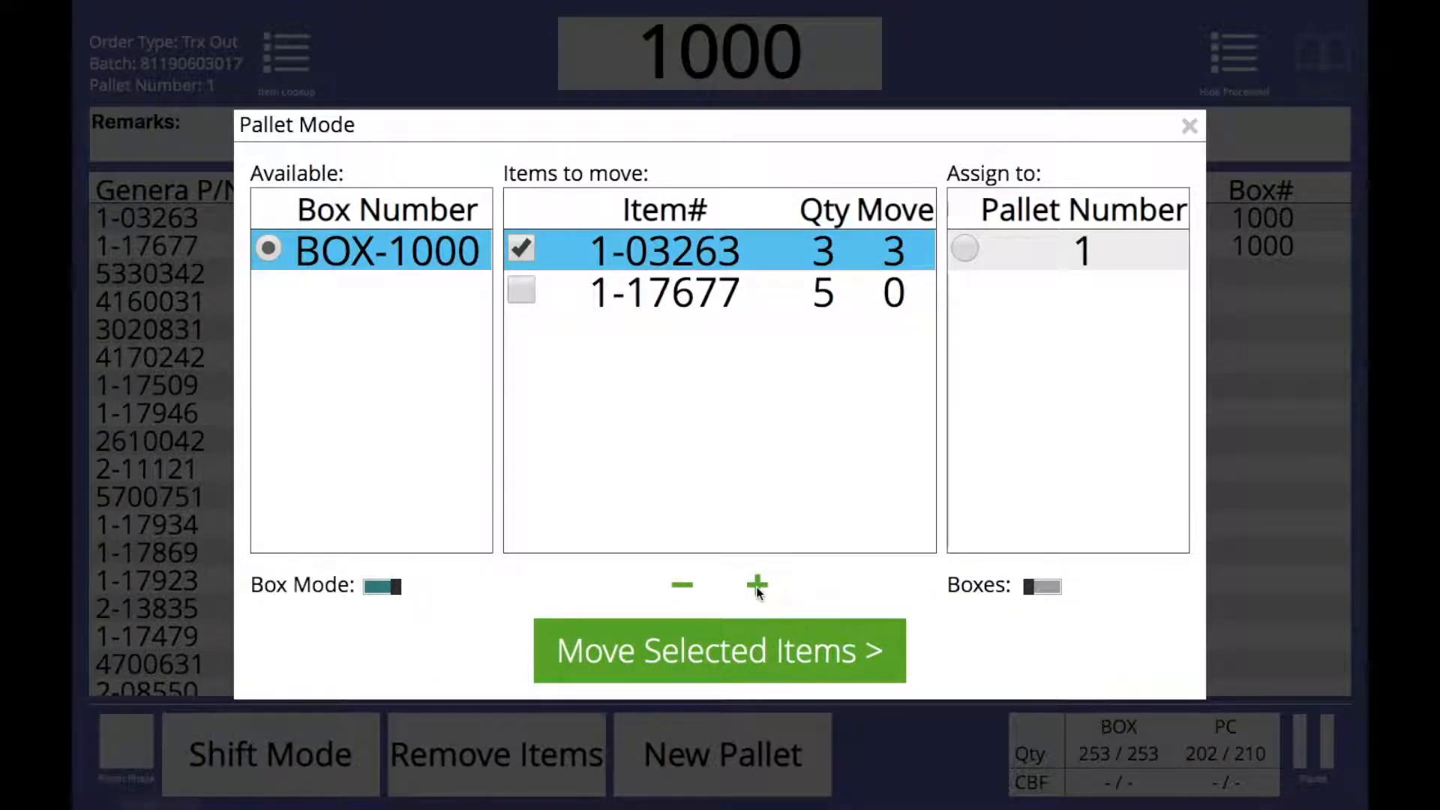
Step: Switch the assignment target from pallets to boxes and move the selected item to the new BOX-2000
{"action": "left_click", "coordinate": [1042, 259]}
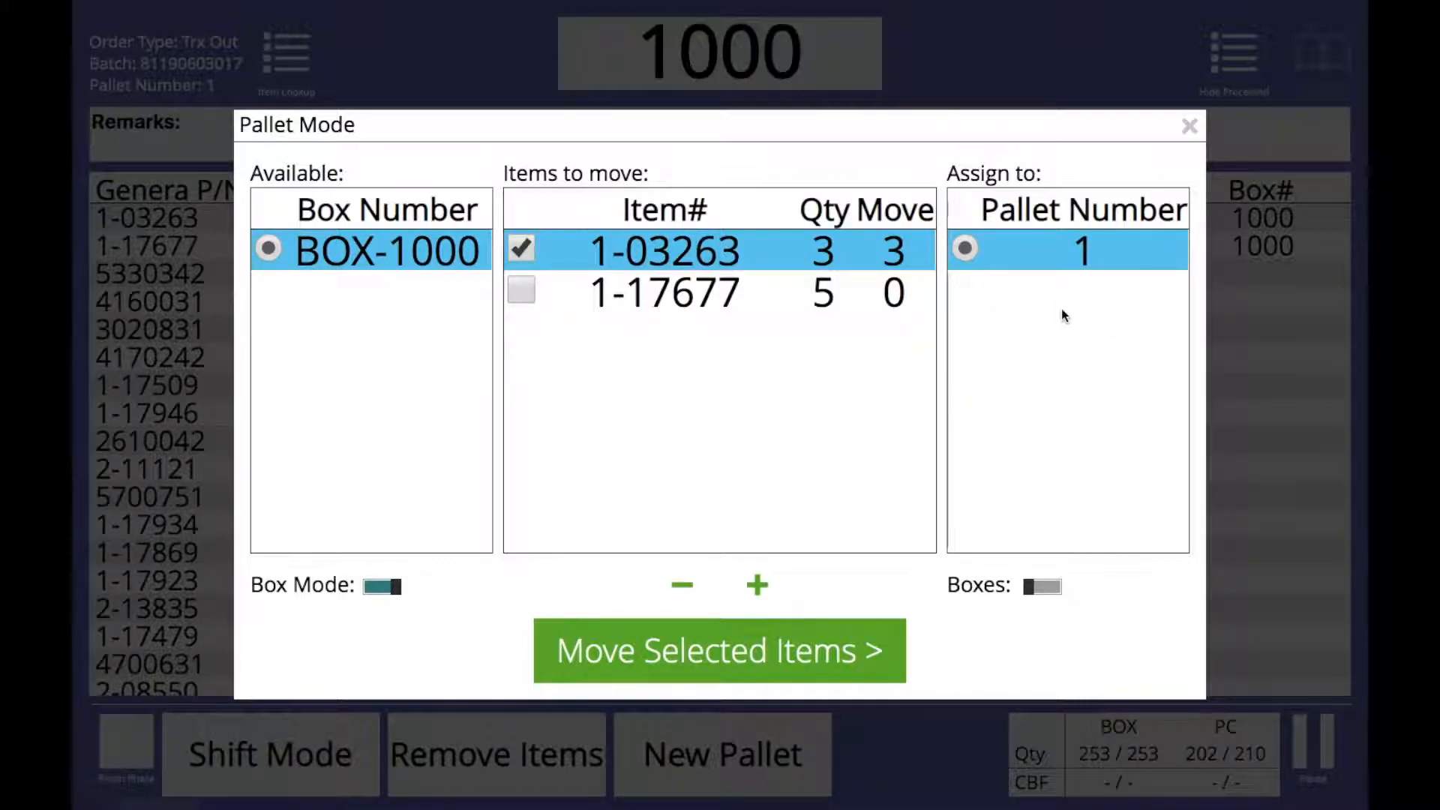
{"action": "left_click", "coordinate": [1049, 587]}
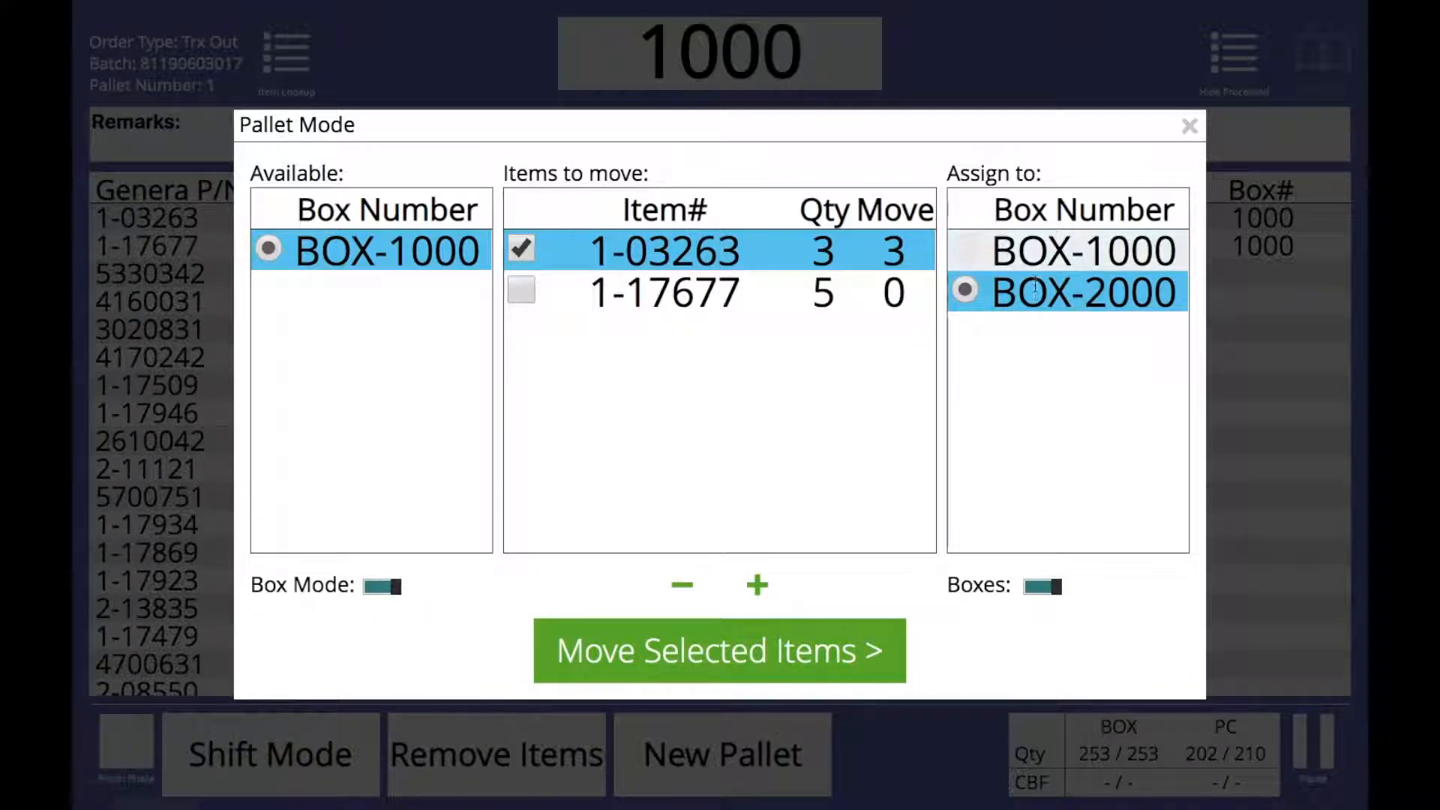
{"action": "key", "text": "Escape"}
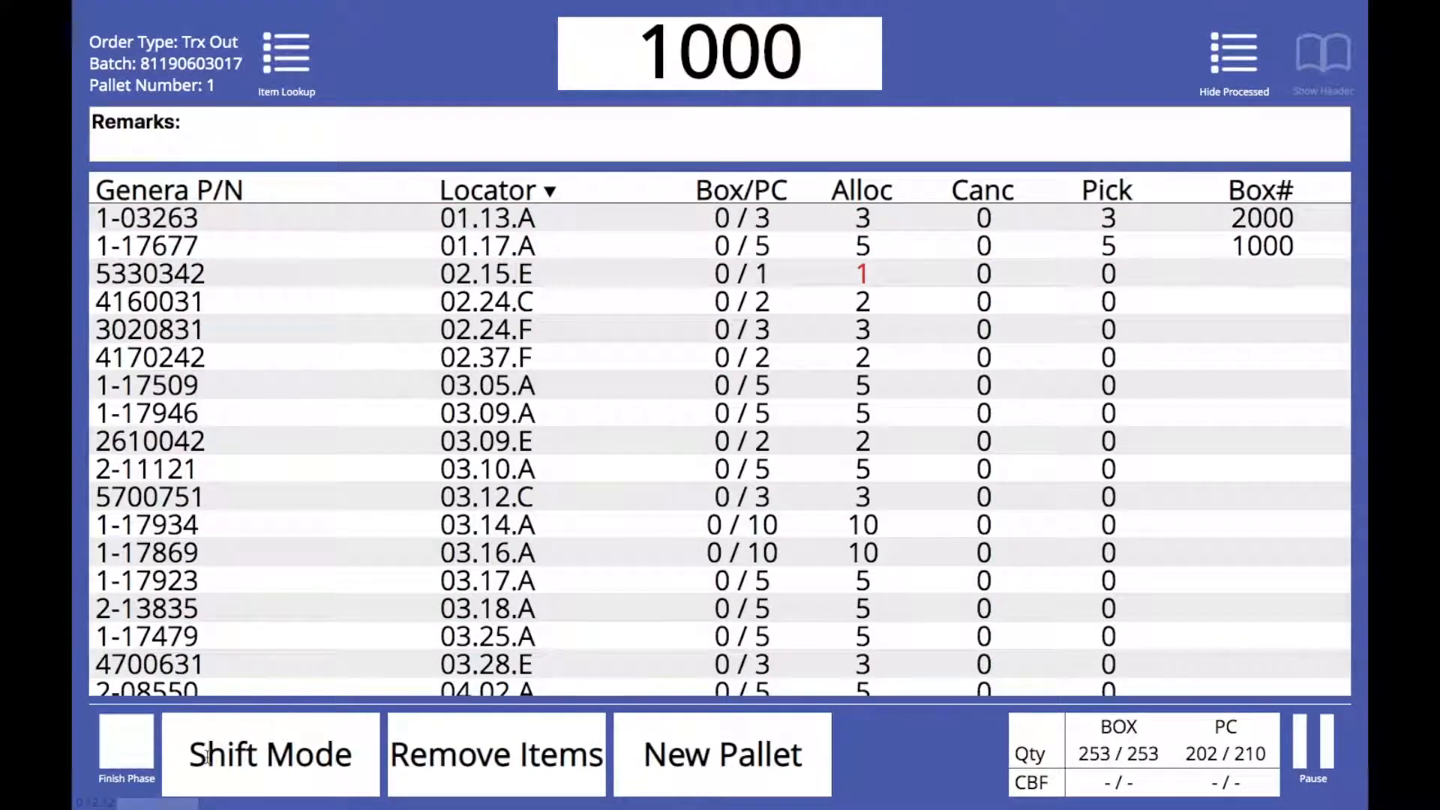
Step: Reopen Shift Mode with Box Mode on, inspect the contents of BOX-2000 and BOX-1000, and close it
{"action": "left_click", "coordinate": [286, 785]}
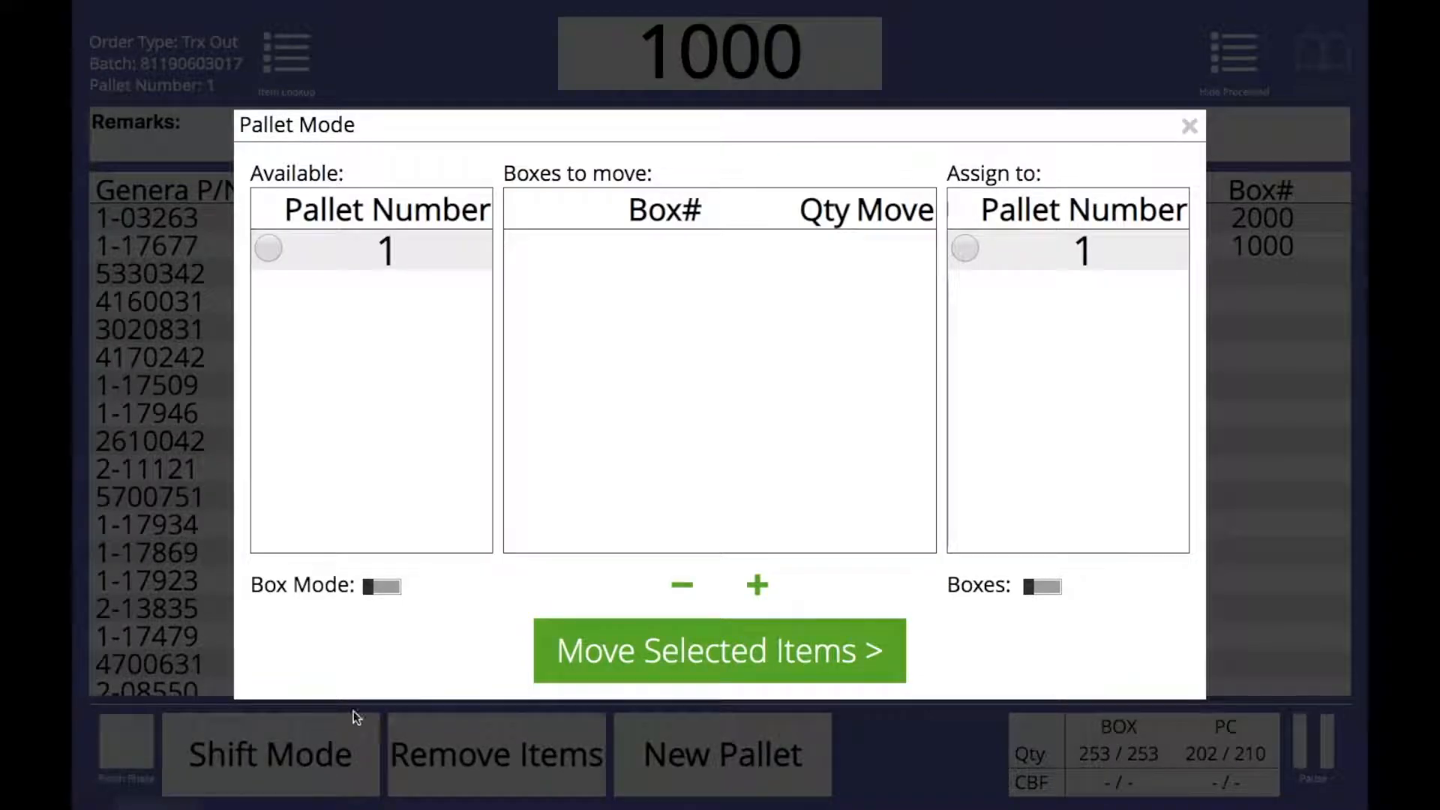
{"action": "left_click", "coordinate": [380, 589]}
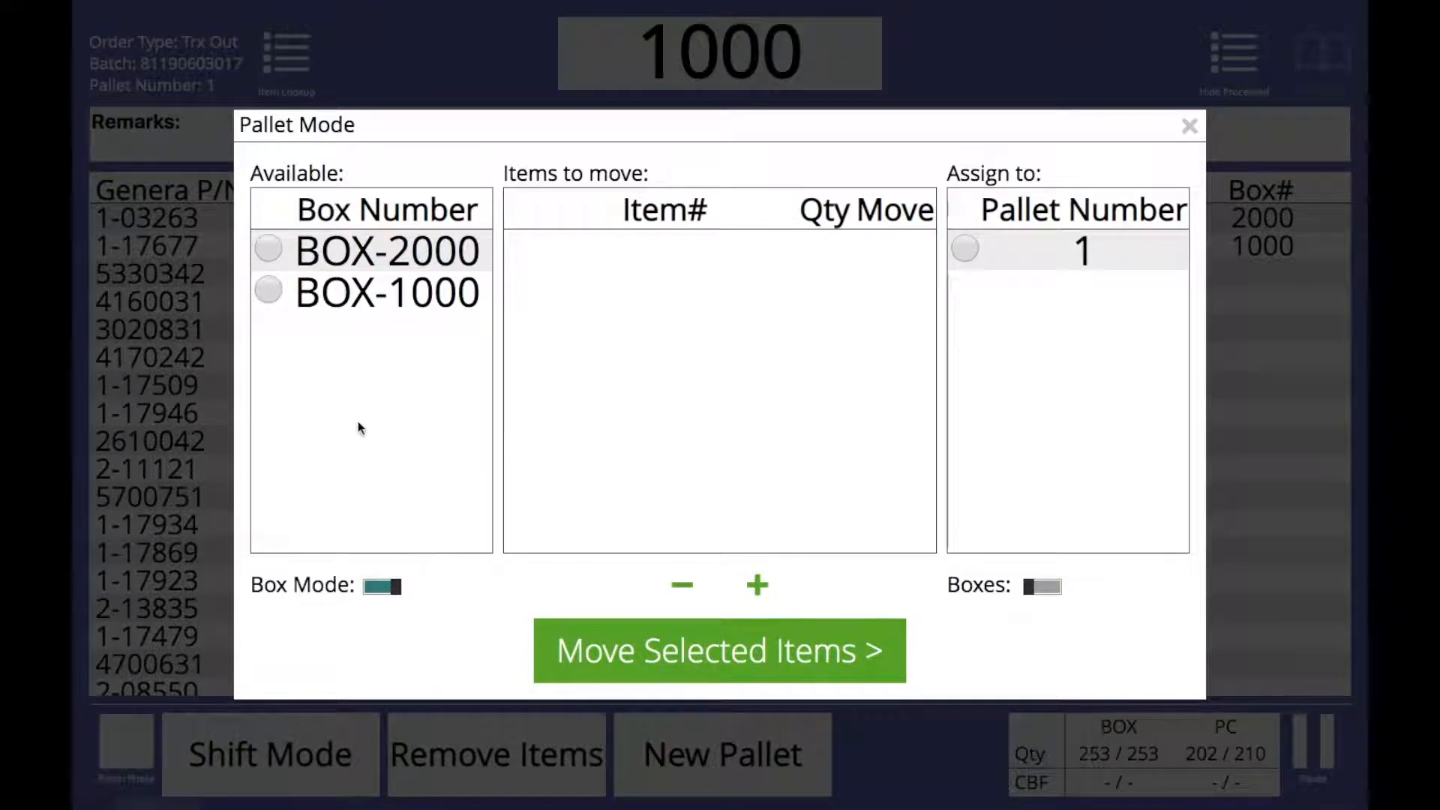
{"action": "left_click", "coordinate": [363, 245]}
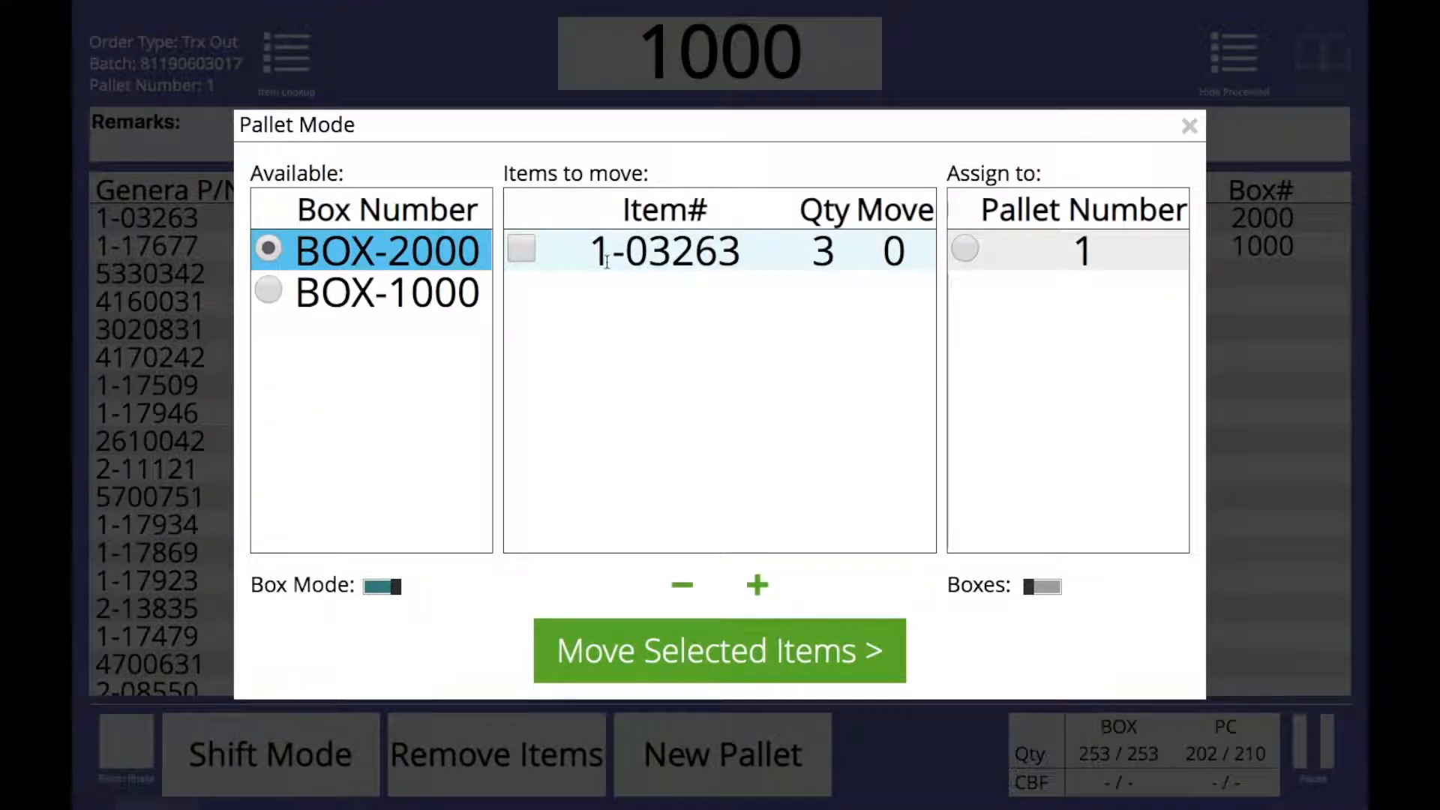
{"action": "left_click", "coordinate": [374, 299]}
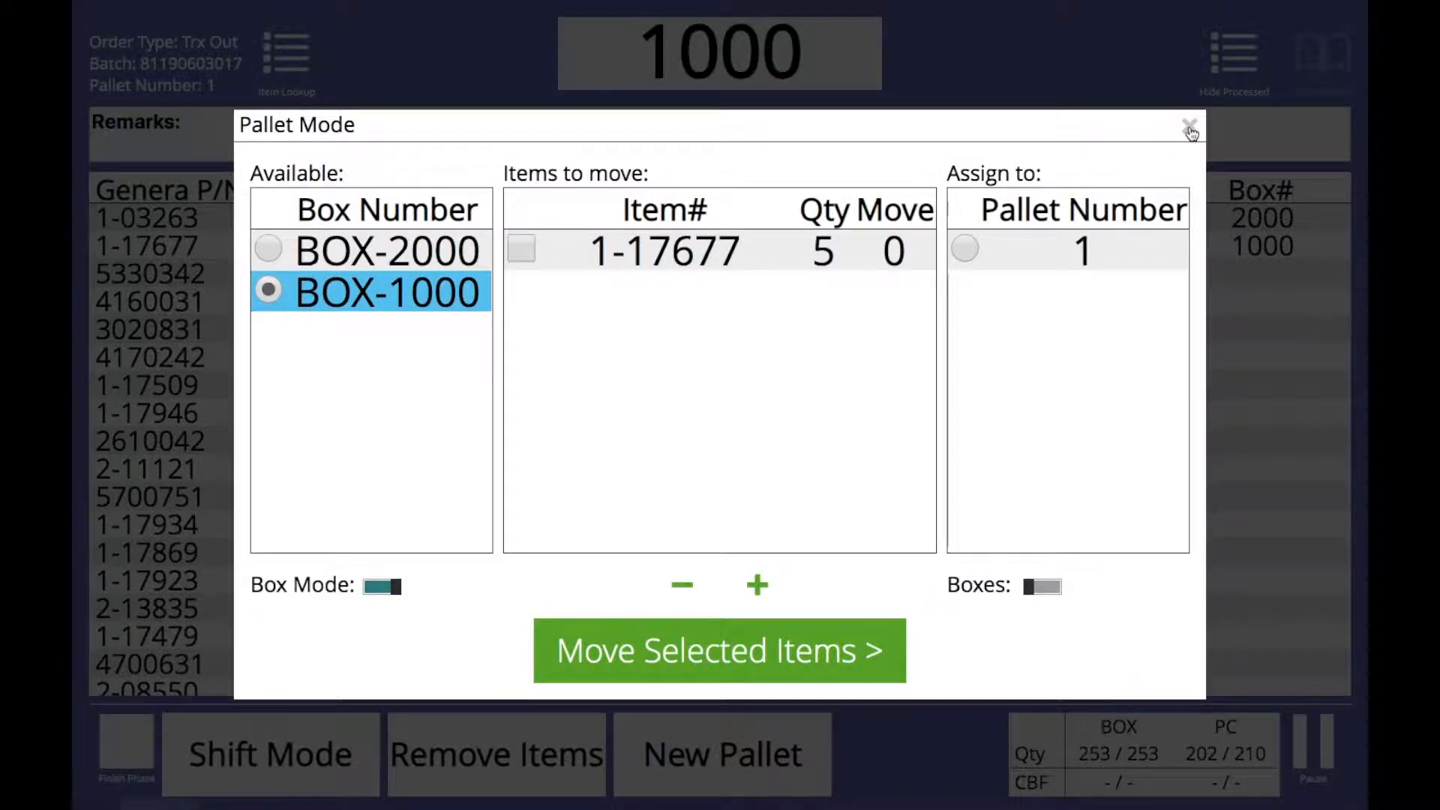
{"action": "left_click", "coordinate": [1191, 129]}
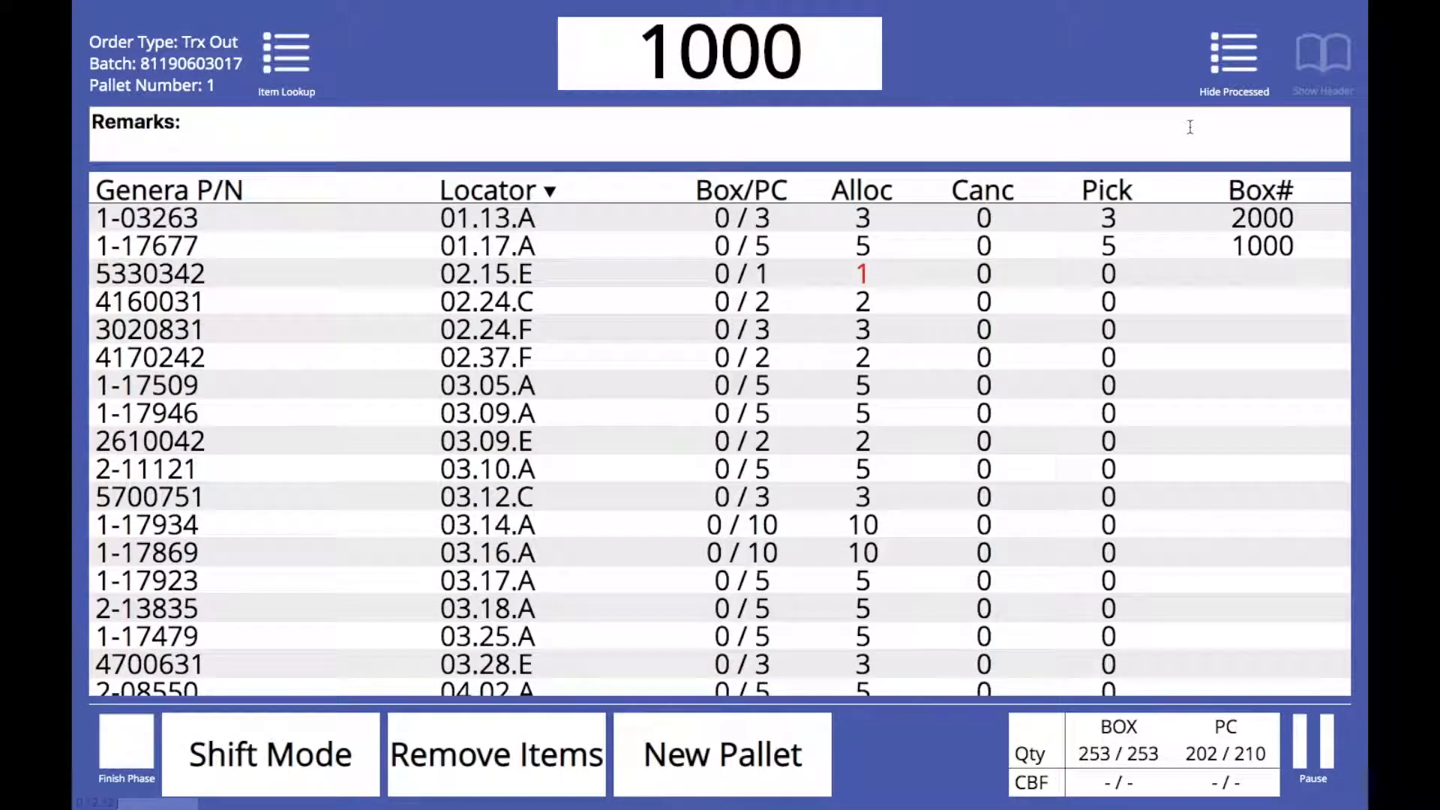
Step: Turn on Remove Items and try to remove 3 pieces of item 1-03263 with box 1000 active
{"action": "left_click", "coordinate": [496, 785]}
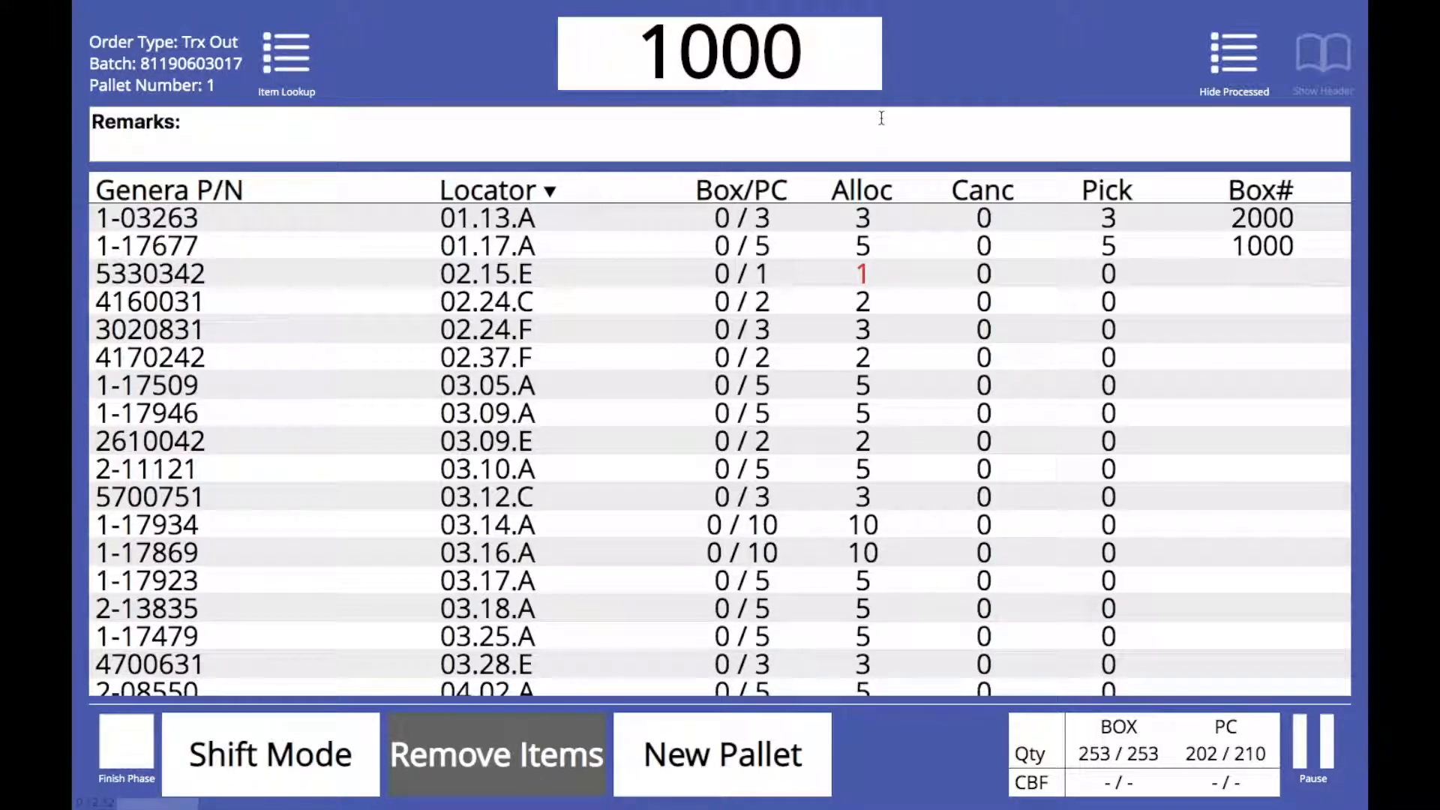
{"action": "left_click", "coordinate": [1108, 218]}
{"action": "left_click", "coordinate": [729, 294]}
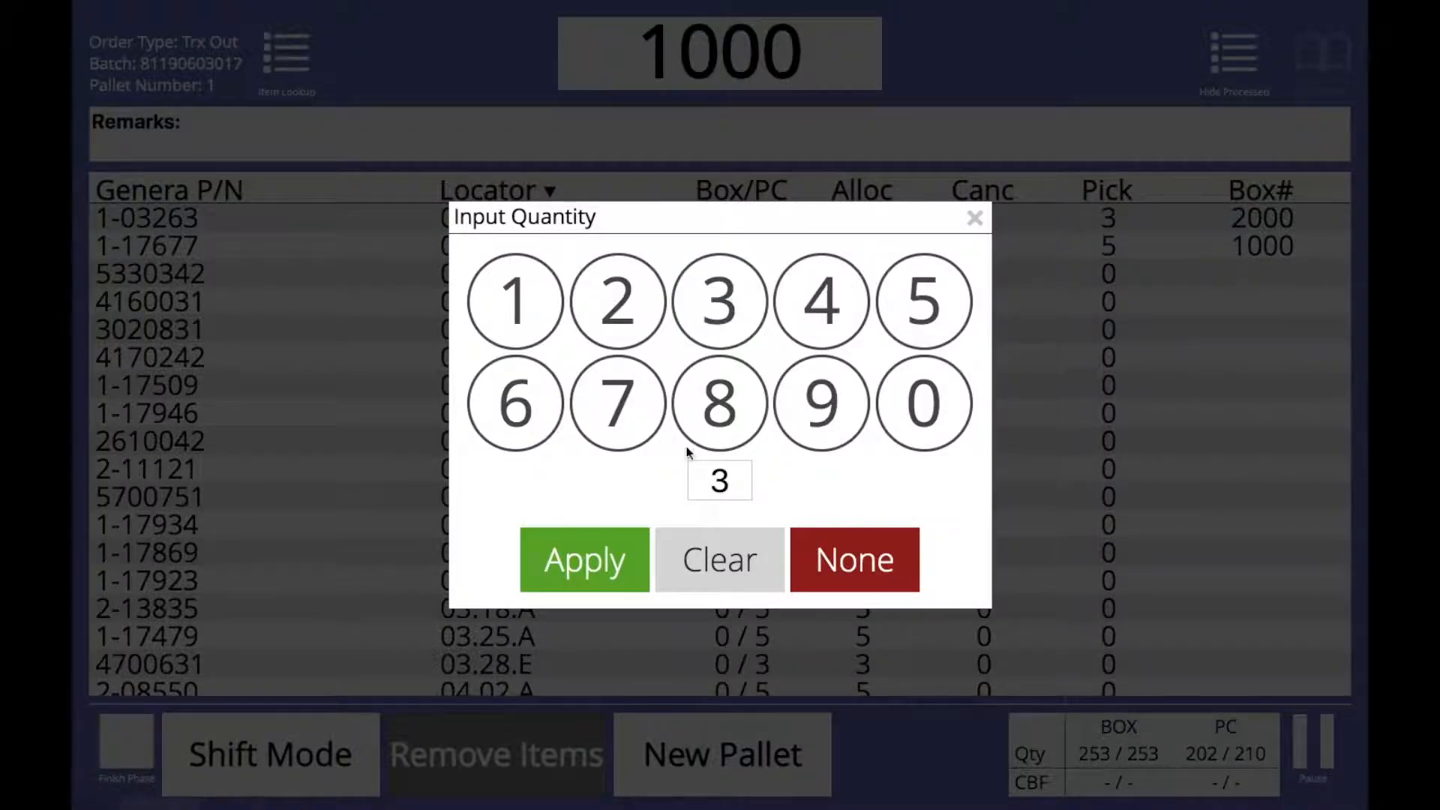
{"action": "left_click", "coordinate": [584, 560]}
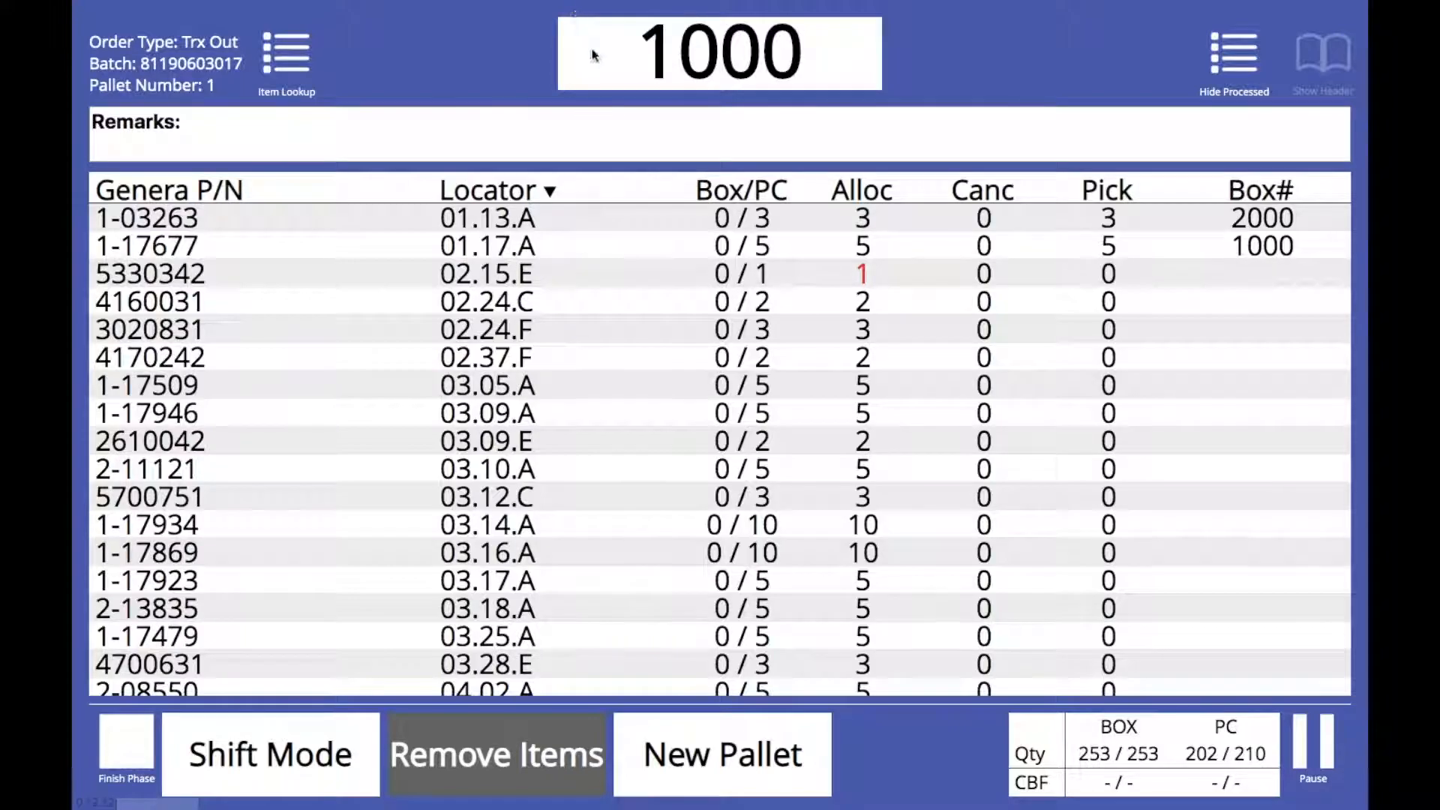
Step: Make box 2000 the active box and remove 3 pieces of item 1-03263 from it
{"action": "type", "text": "box2000"}
{"action": "key", "text": "Return"}
{"action": "left_click", "coordinate": [1114, 214]}
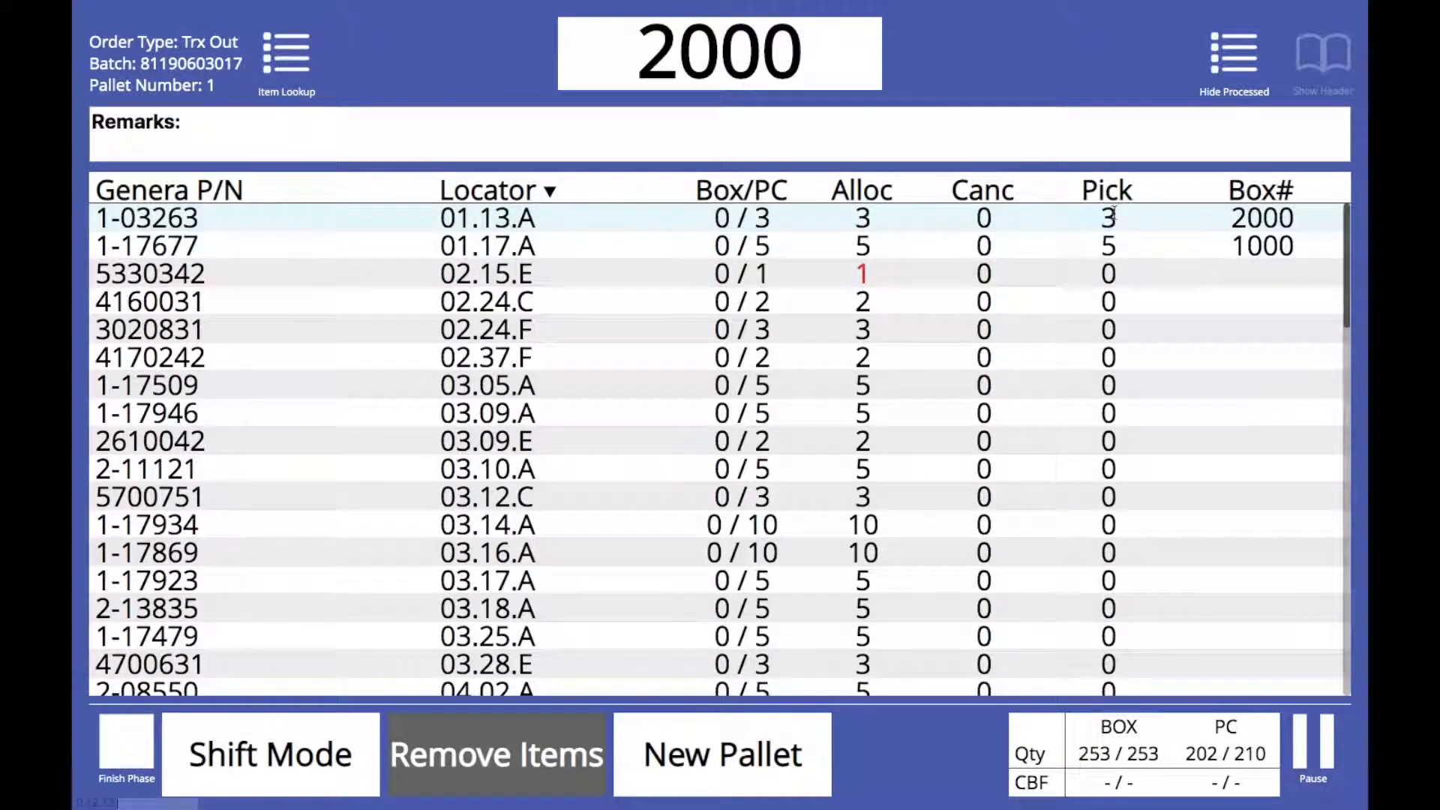
{"action": "left_click", "coordinate": [719, 300]}
{"action": "left_click", "coordinate": [607, 574]}
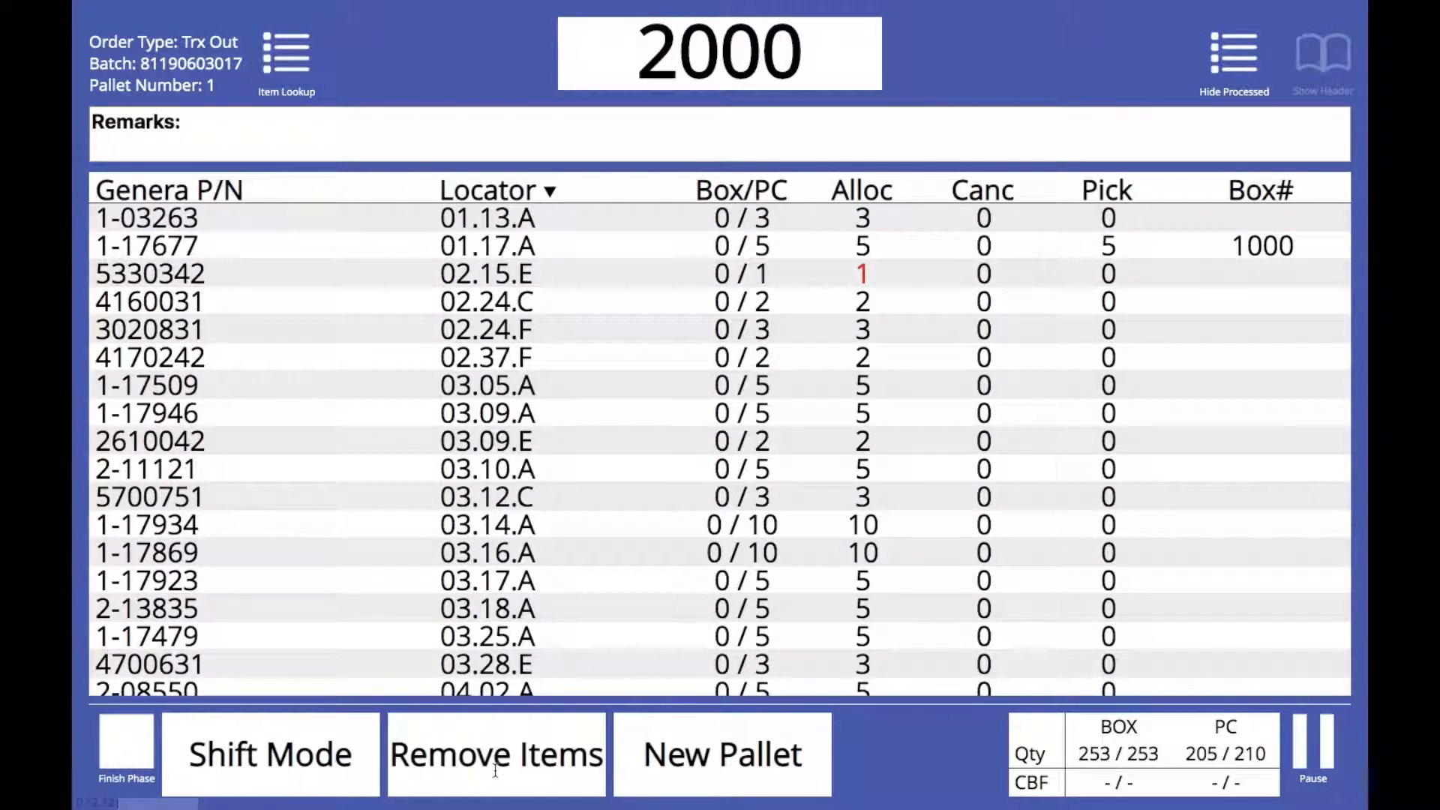
Step: Make box 1000 the active box and turn on Remove Items
{"action": "left_click", "coordinate": [1111, 218]}
{"action": "left_click", "coordinate": [1074, 225]}
{"action": "key", "text": "Return"}
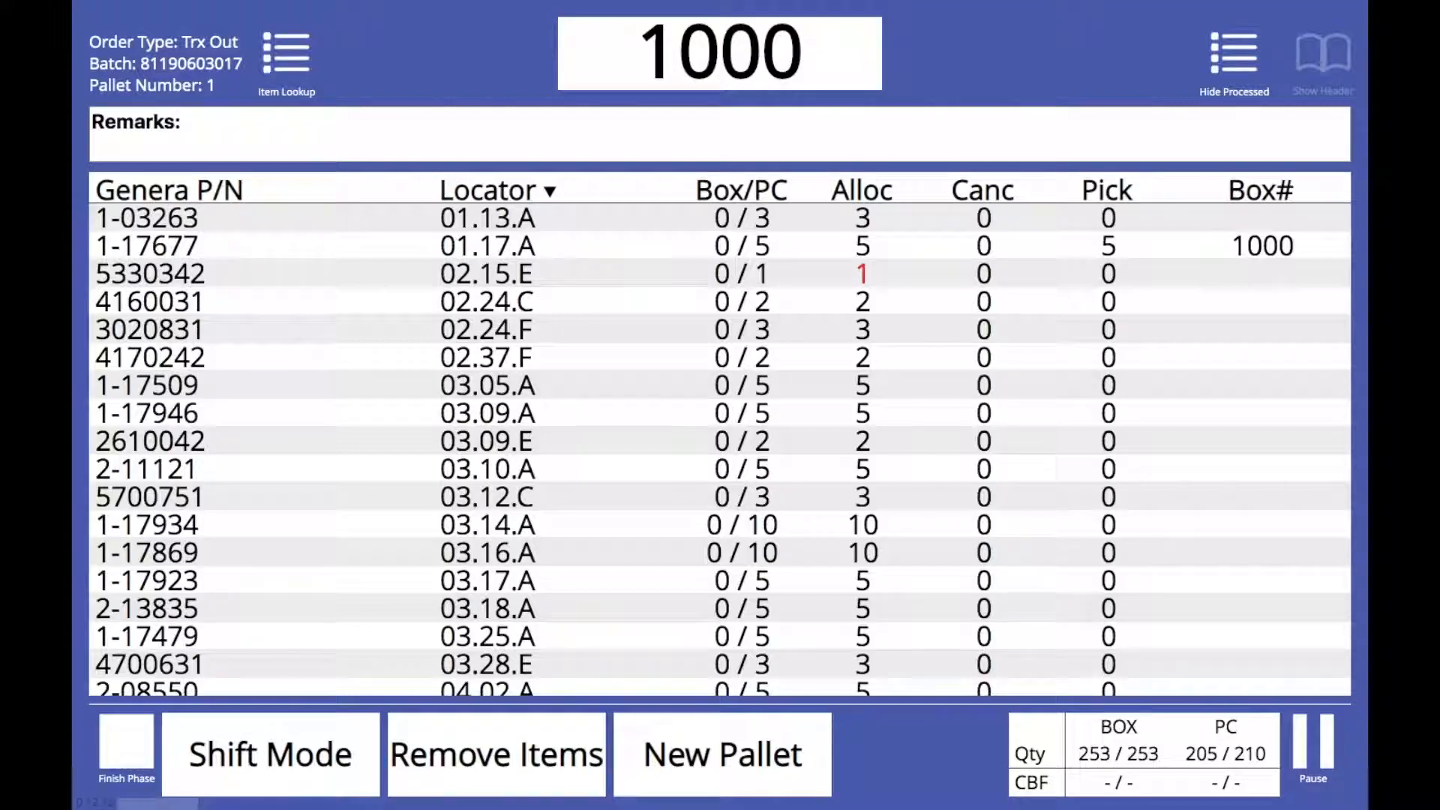
{"action": "left_click", "coordinate": [552, 750]}
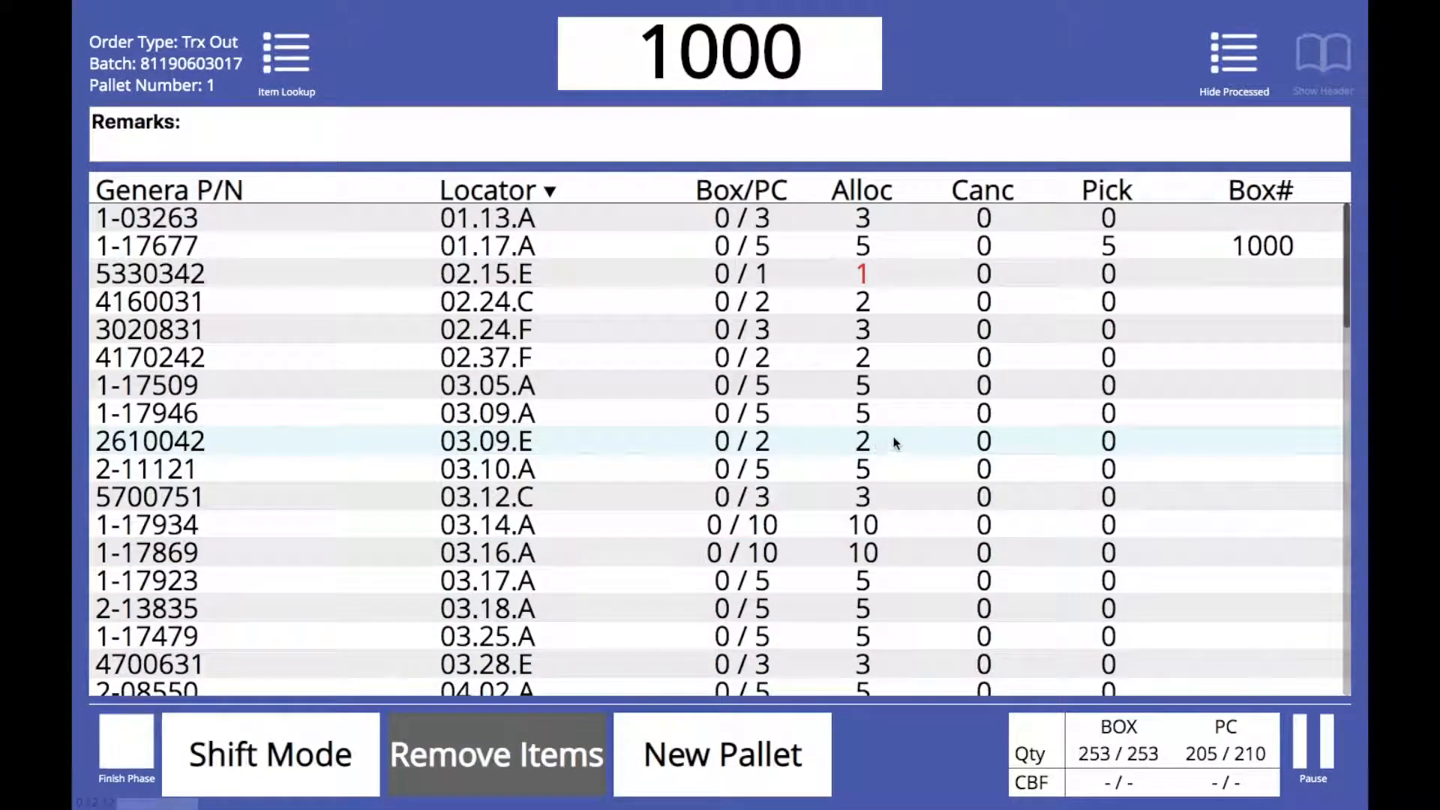
{"action": "left_click", "coordinate": [1114, 245]}
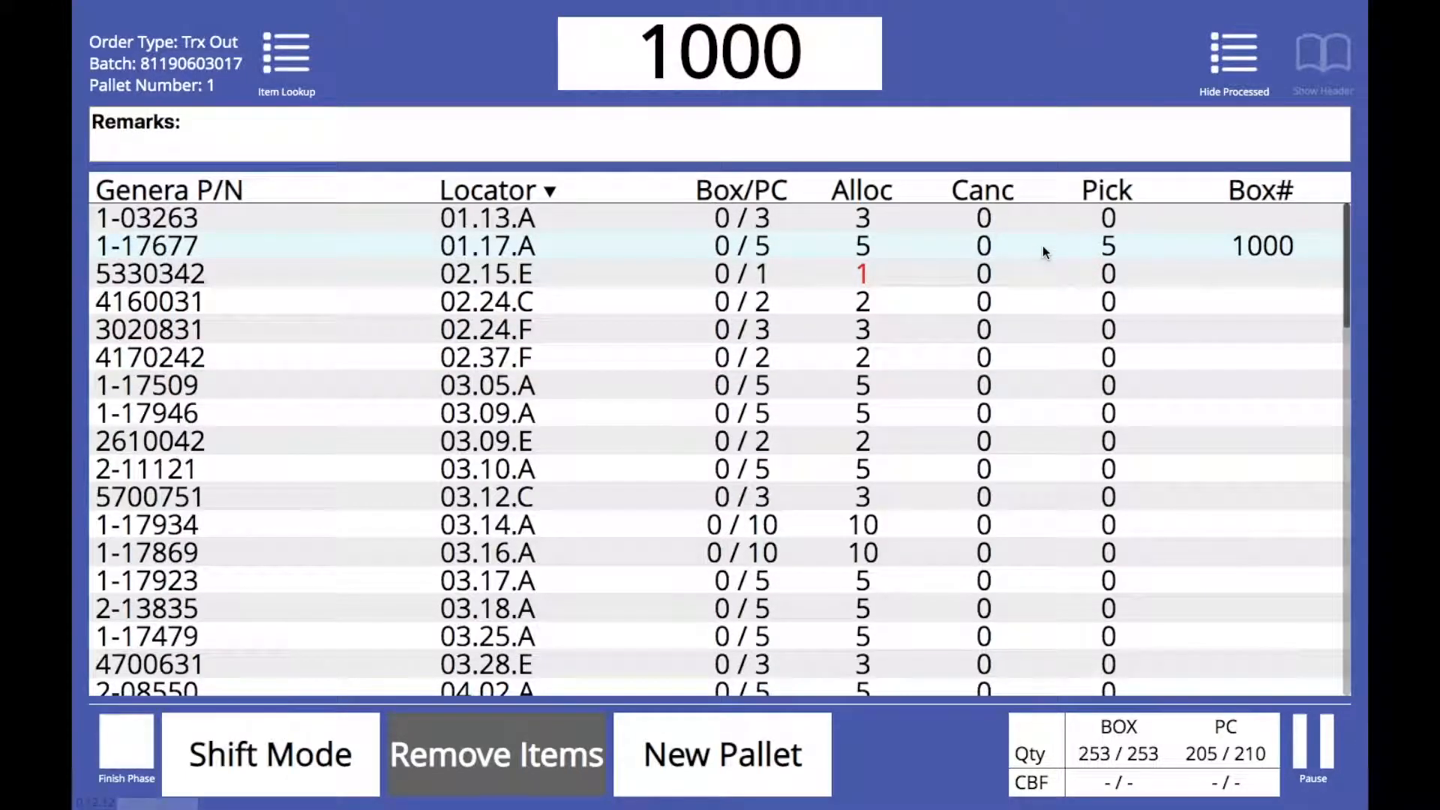
Step: Remove 5 pieces of item 1-17677 from box 1000 and turn off Remove Items
{"action": "type", "text": "1-17677"}
{"action": "key", "text": "Return"}
{"action": "type", "text": "1-17677"}
{"action": "key", "text": "Return"}
{"action": "type", "text": "1-17677"}
{"action": "key", "text": "Return"}
{"action": "type", "text": "1-17677"}
{"action": "key", "text": "Return"}
{"action": "type", "text": "1-17677"}
{"action": "key", "text": "Return"}
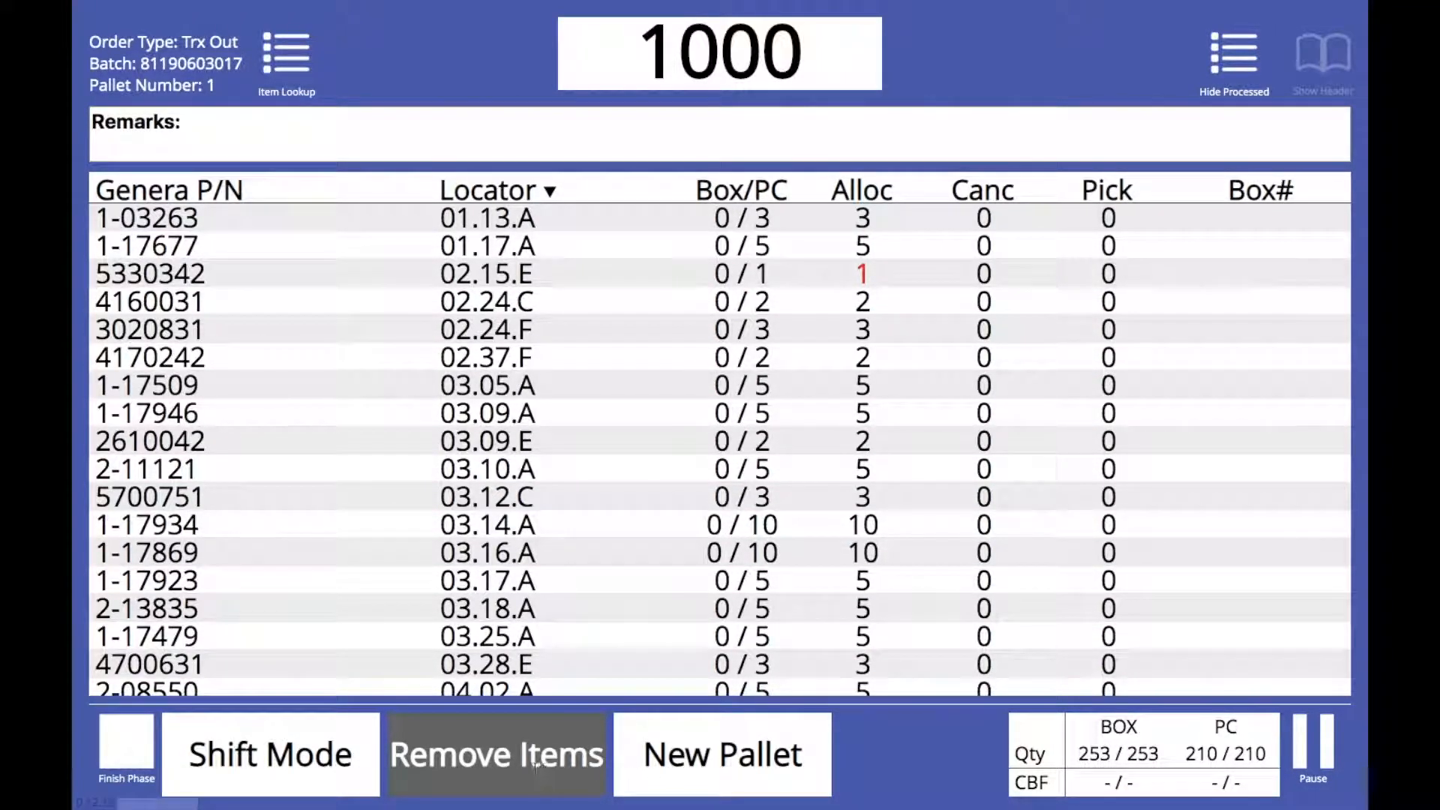
{"action": "left_click", "coordinate": [504, 783]}
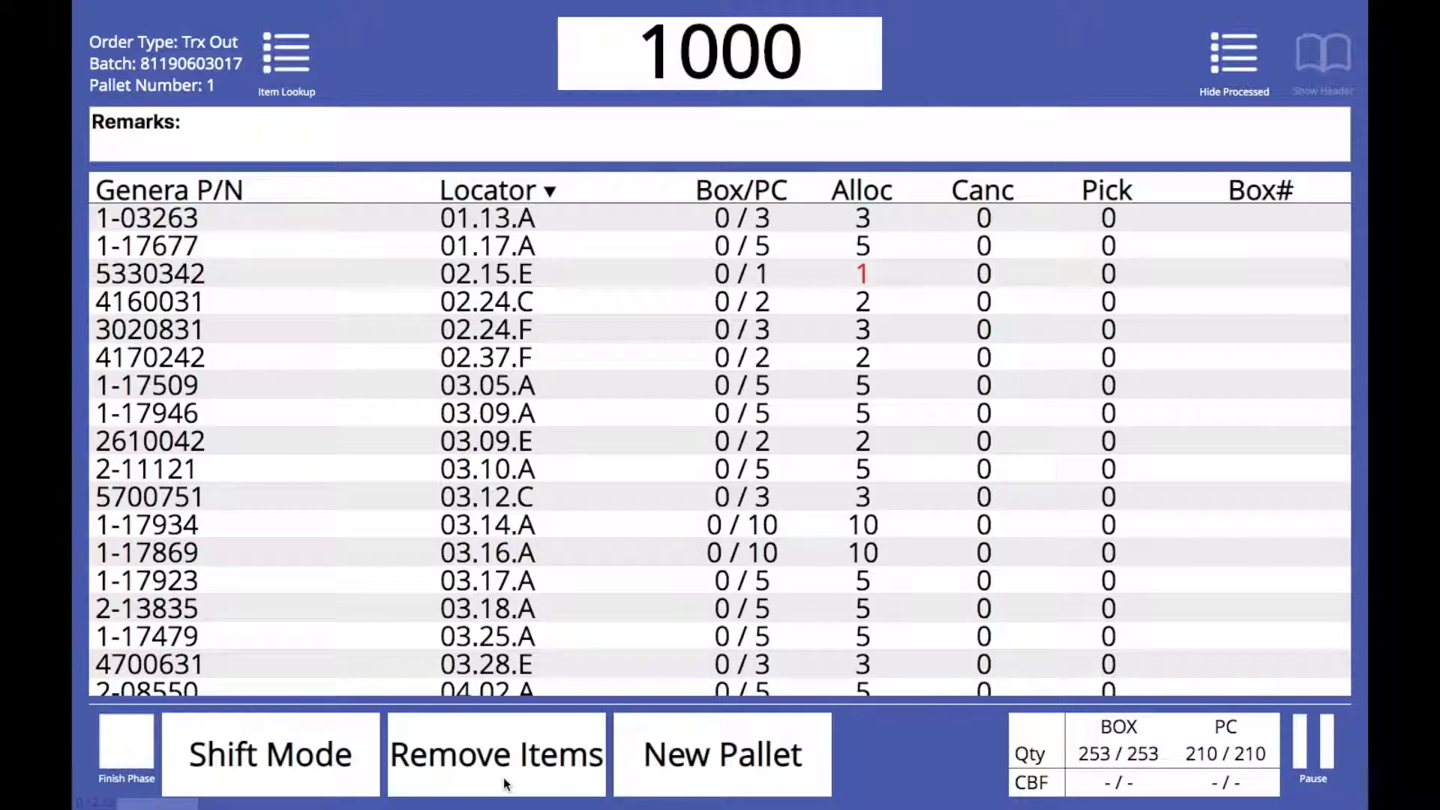
Step: Close out pallet 1 to processing location 7-B and scan in the label of new pallet 200
{"action": "left_click", "coordinate": [720, 785]}
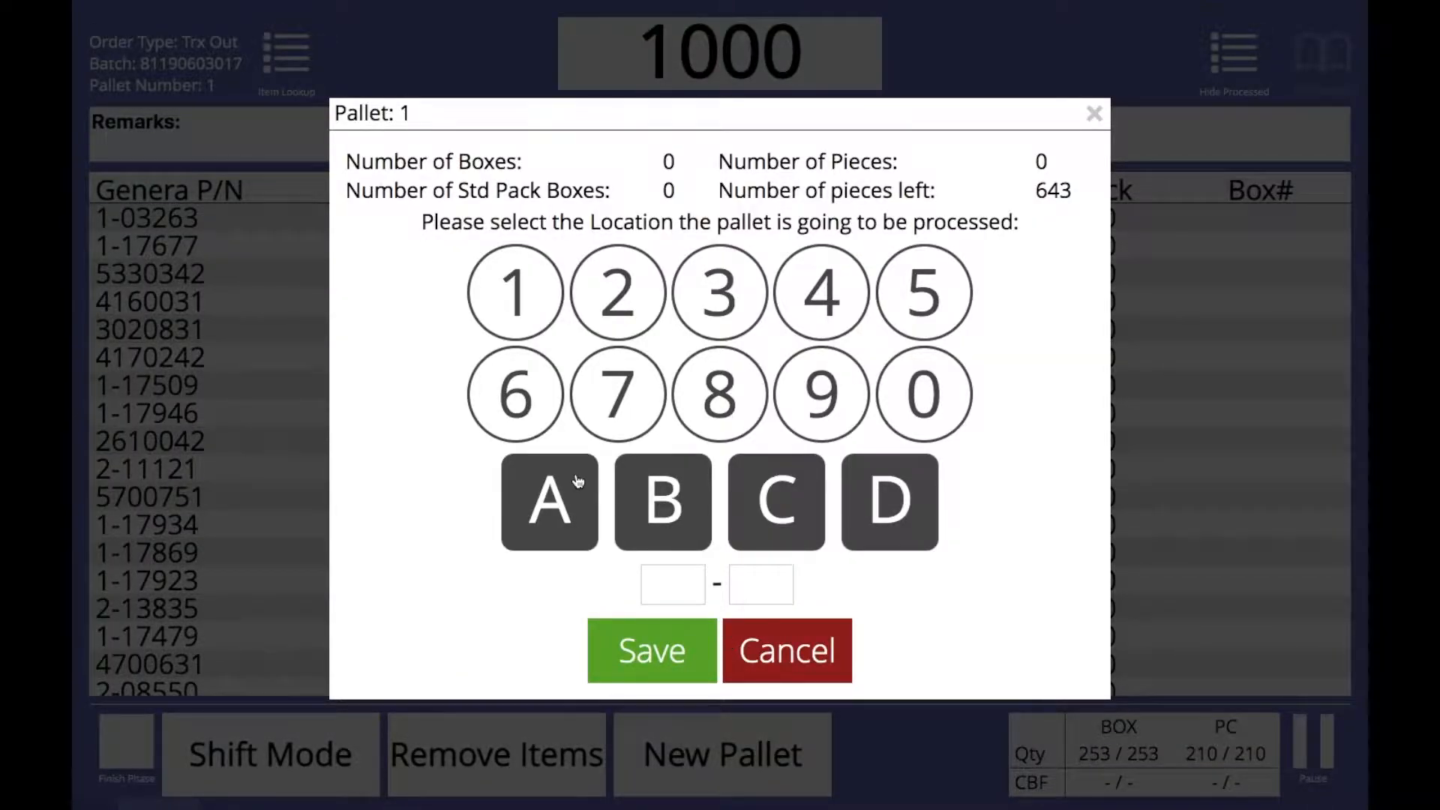
{"action": "left_click", "coordinate": [629, 406]}
{"action": "left_click", "coordinate": [665, 514]}
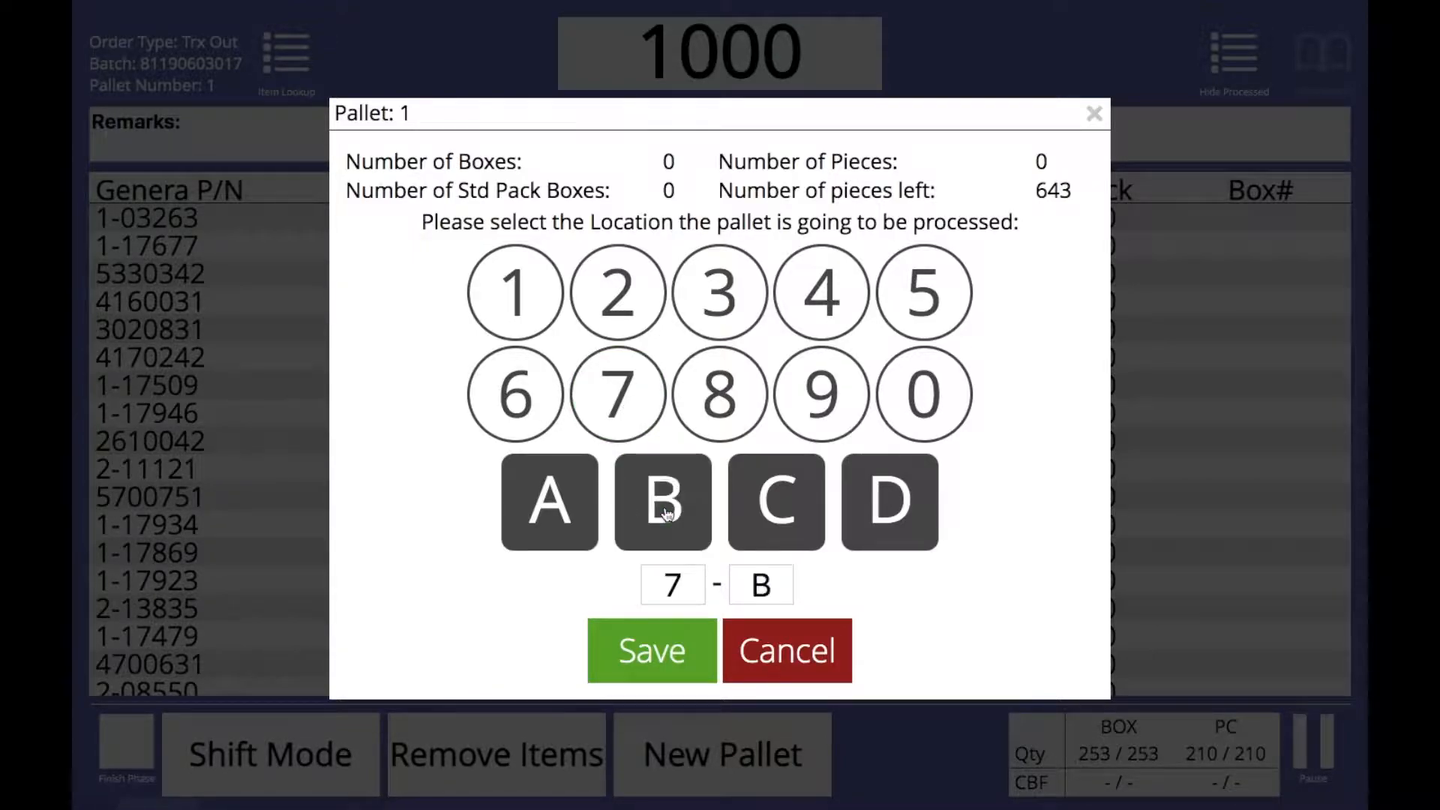
{"action": "left_click", "coordinate": [660, 674]}
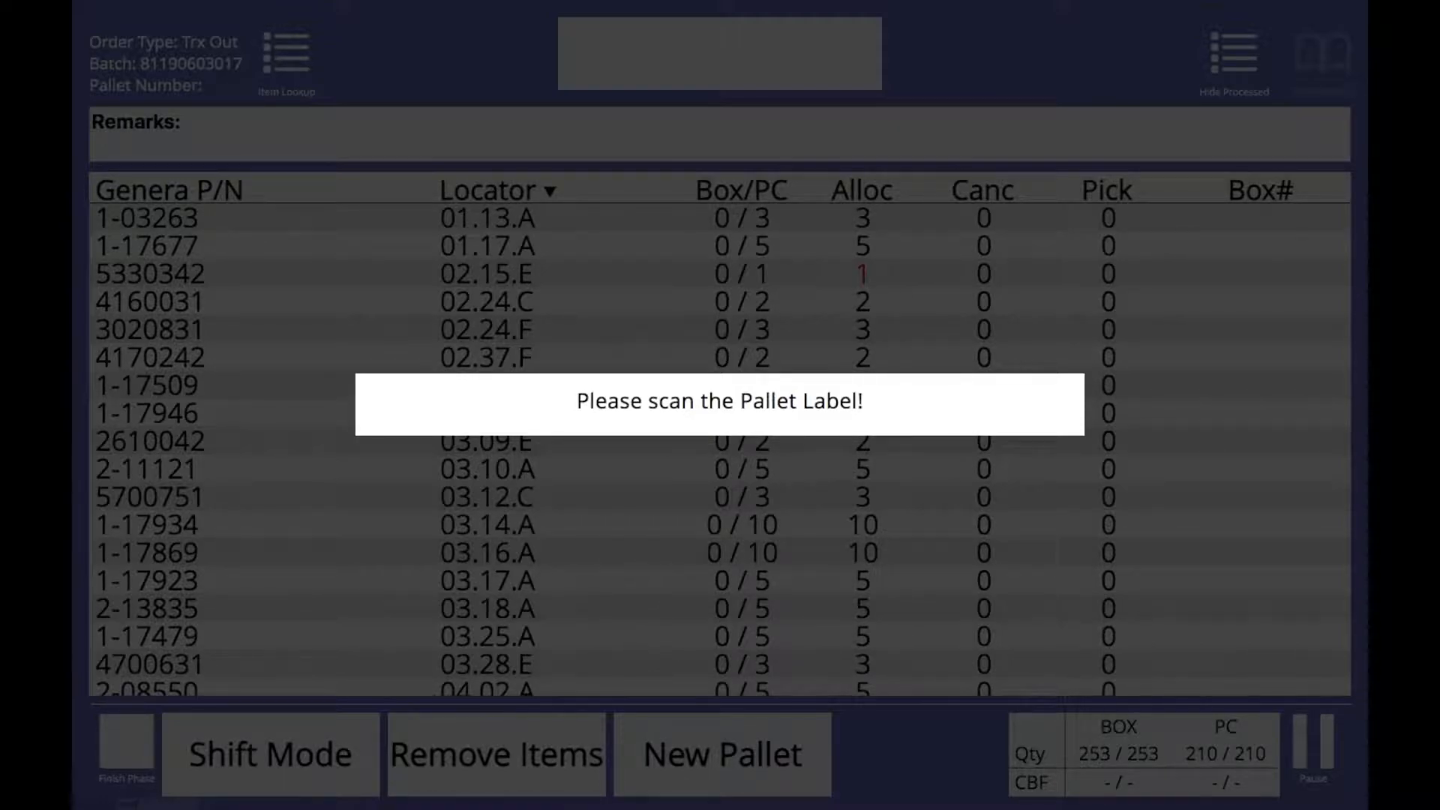
{"action": "key", "text": "Return"}
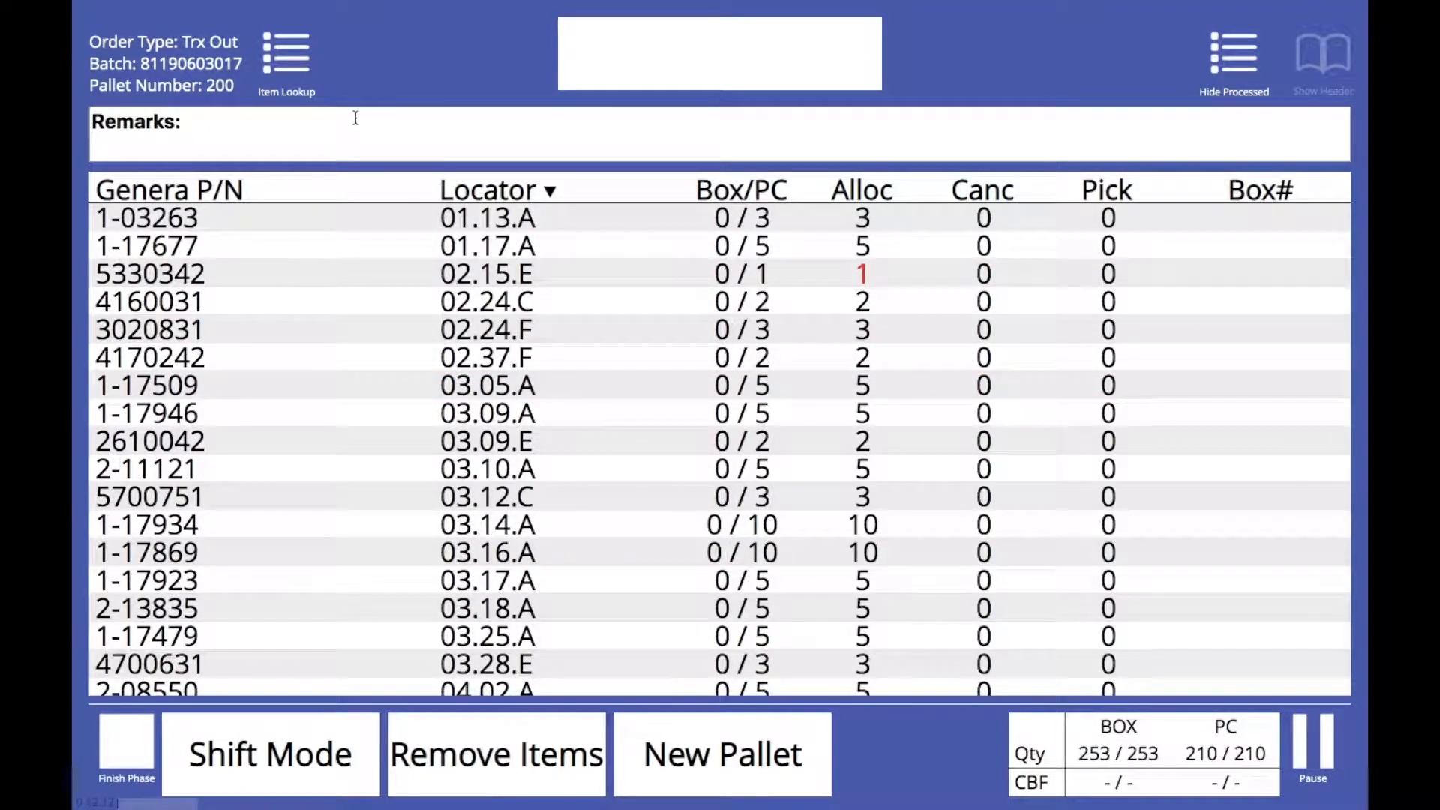
Step: Scan the label of pallet 3000 and confirm starting it as a new pallet
{"action": "type", "text": "pallet-300"}
{"action": "key", "text": "Return"}
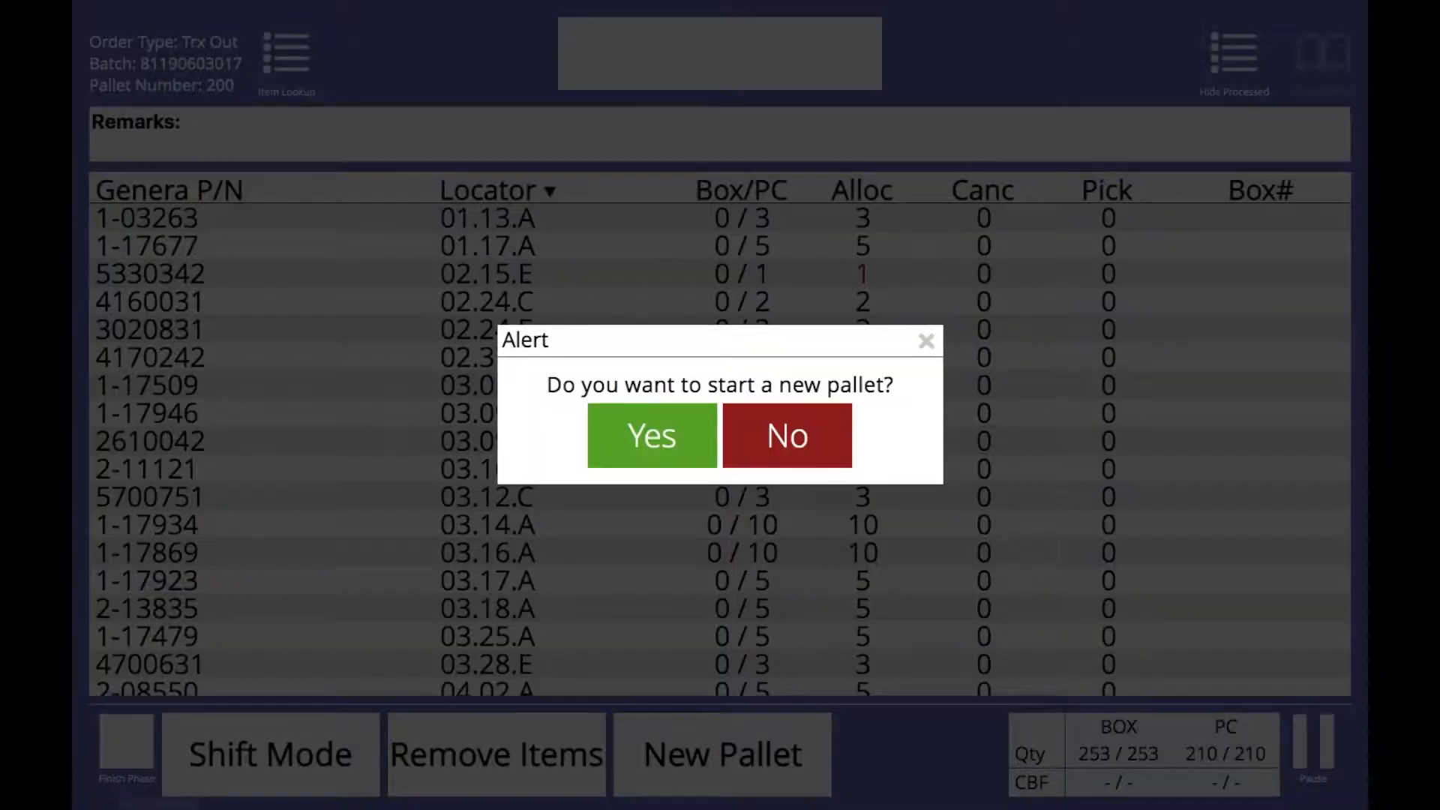
{"action": "left_click", "coordinate": [654, 453]}
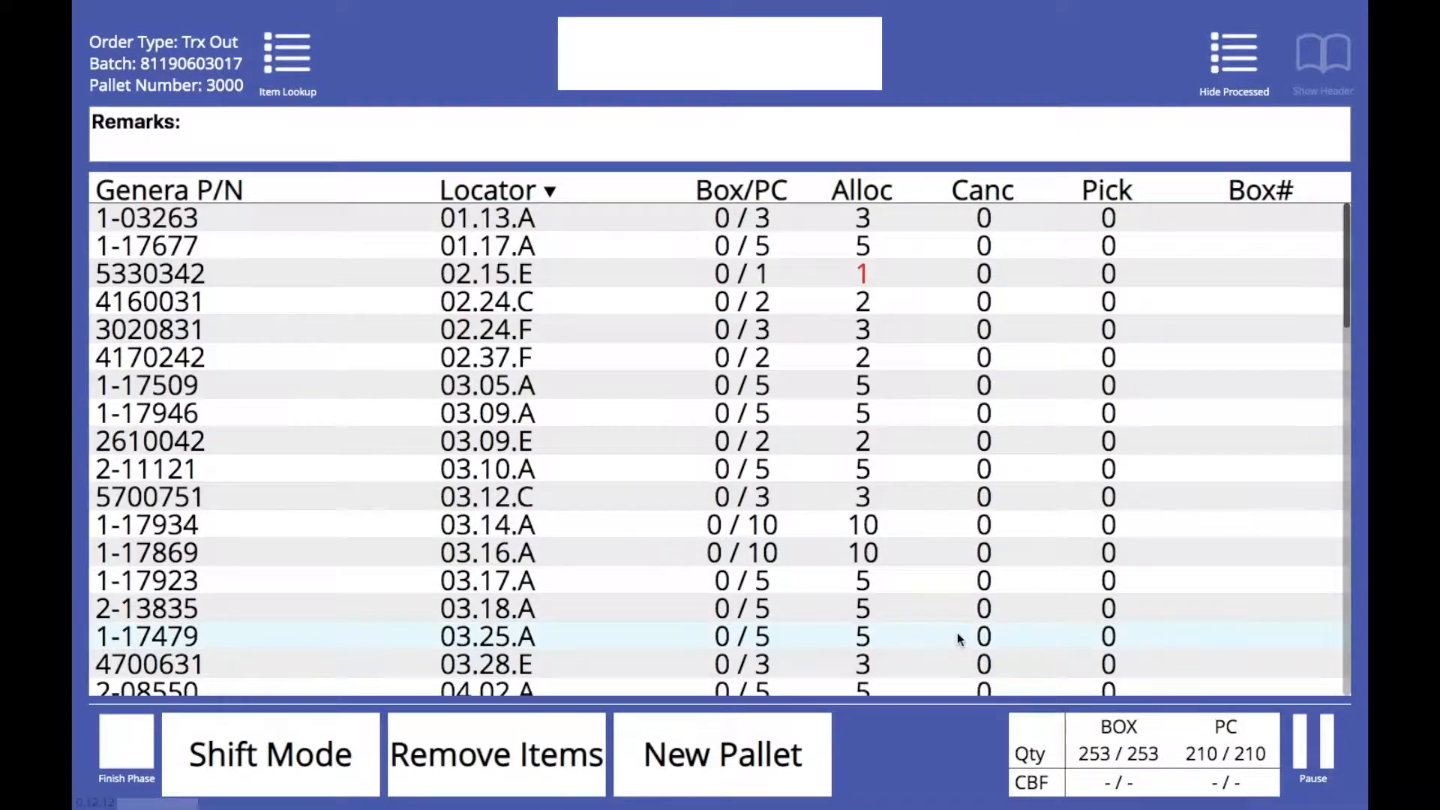
Step: Request a pause of the picking process and dismiss the confirmation
{"action": "left_click", "coordinate": [1313, 784]}
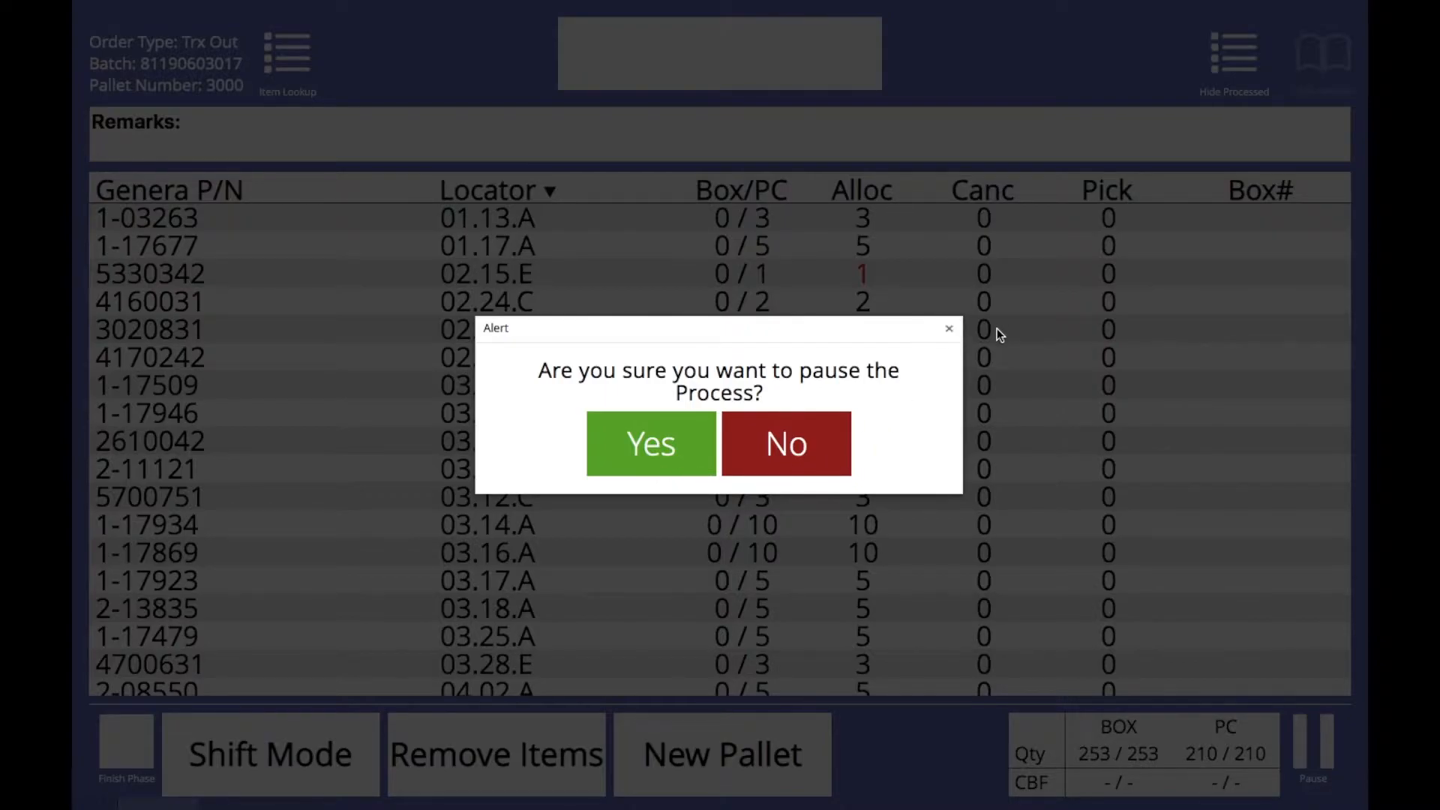
{"action": "left_click", "coordinate": [1025, 376]}
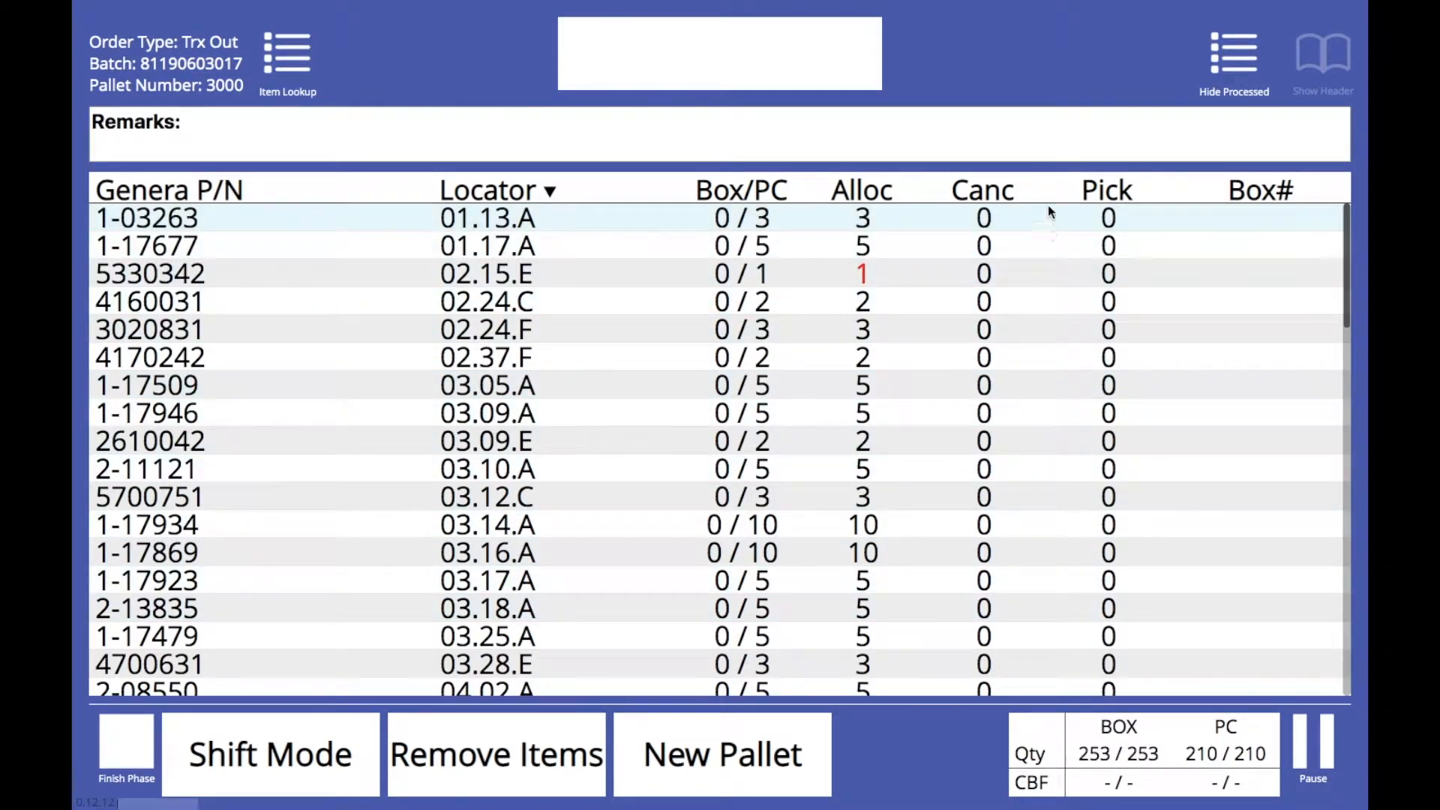
Step: Finish the picking phase despite unpicked items and save the summary with processing location 7-B
{"action": "left_click", "coordinate": [128, 746]}
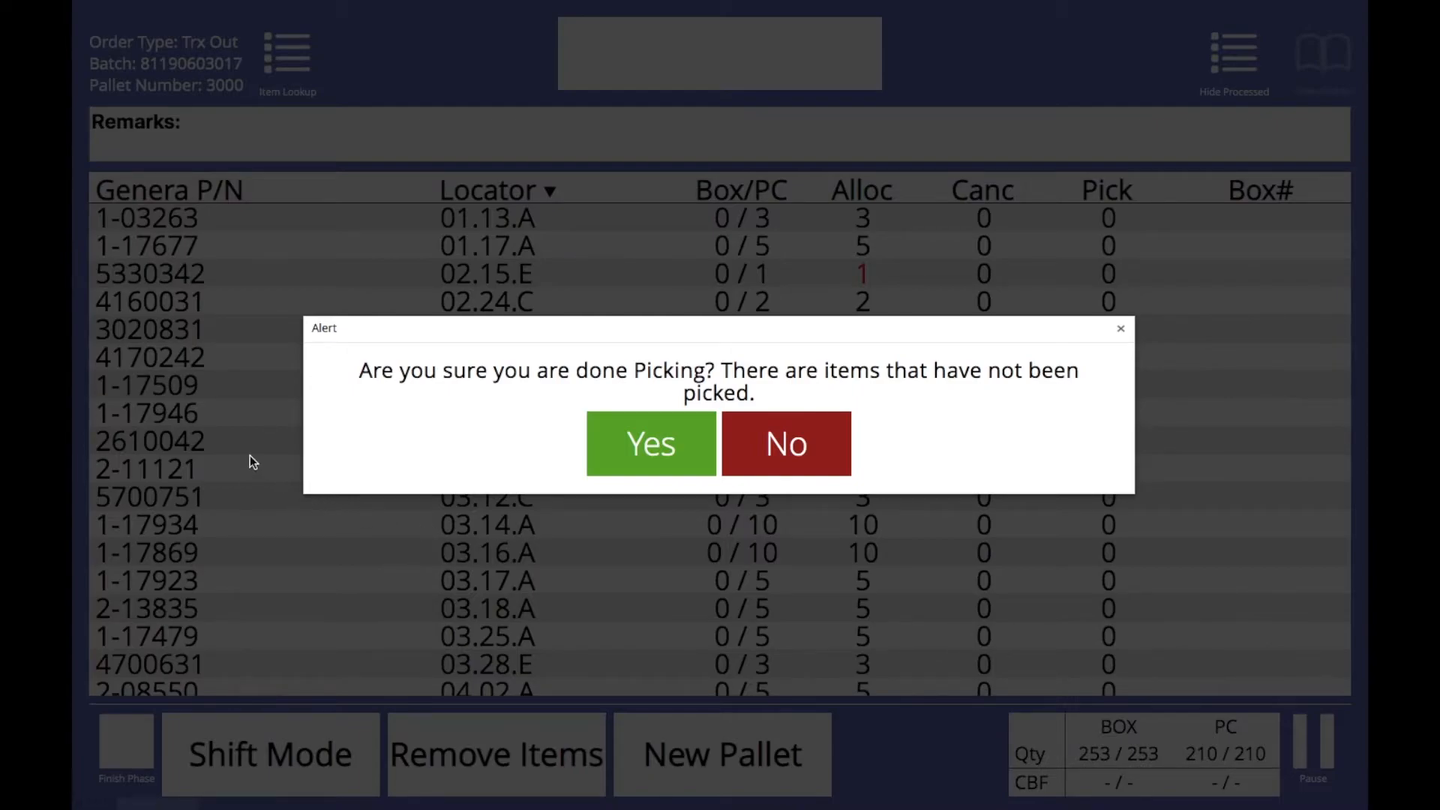
{"action": "left_click", "coordinate": [654, 471]}
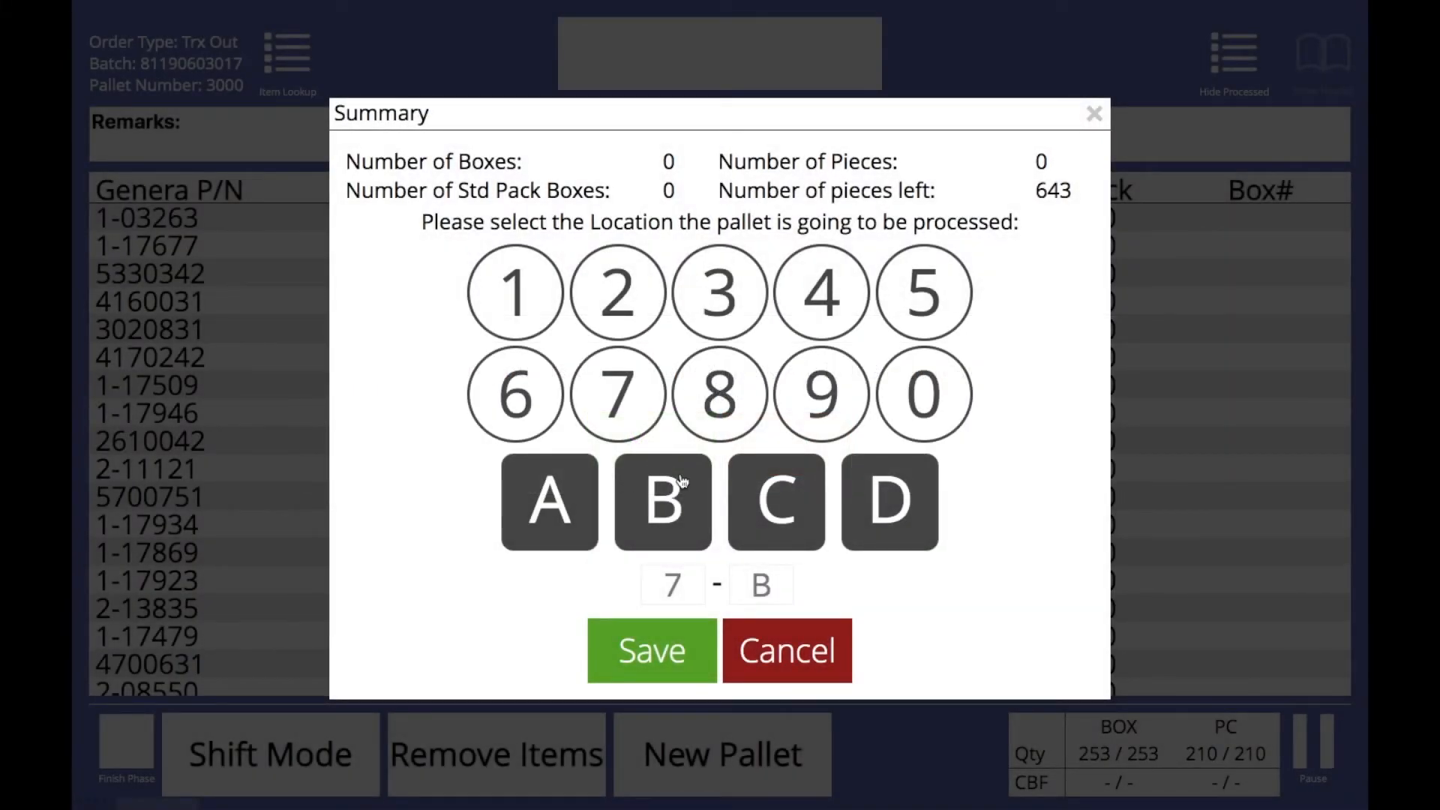
{"action": "left_click", "coordinate": [660, 672]}
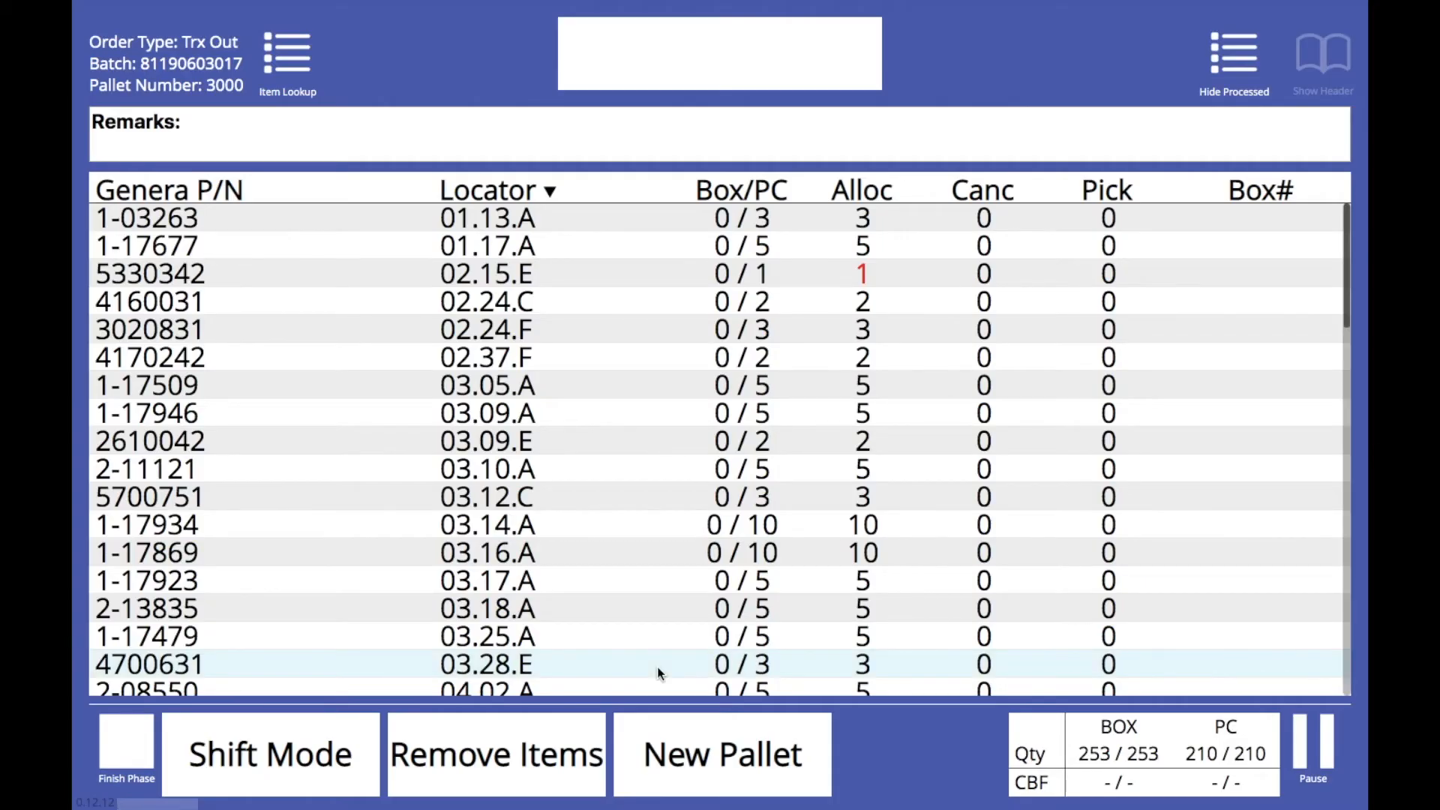